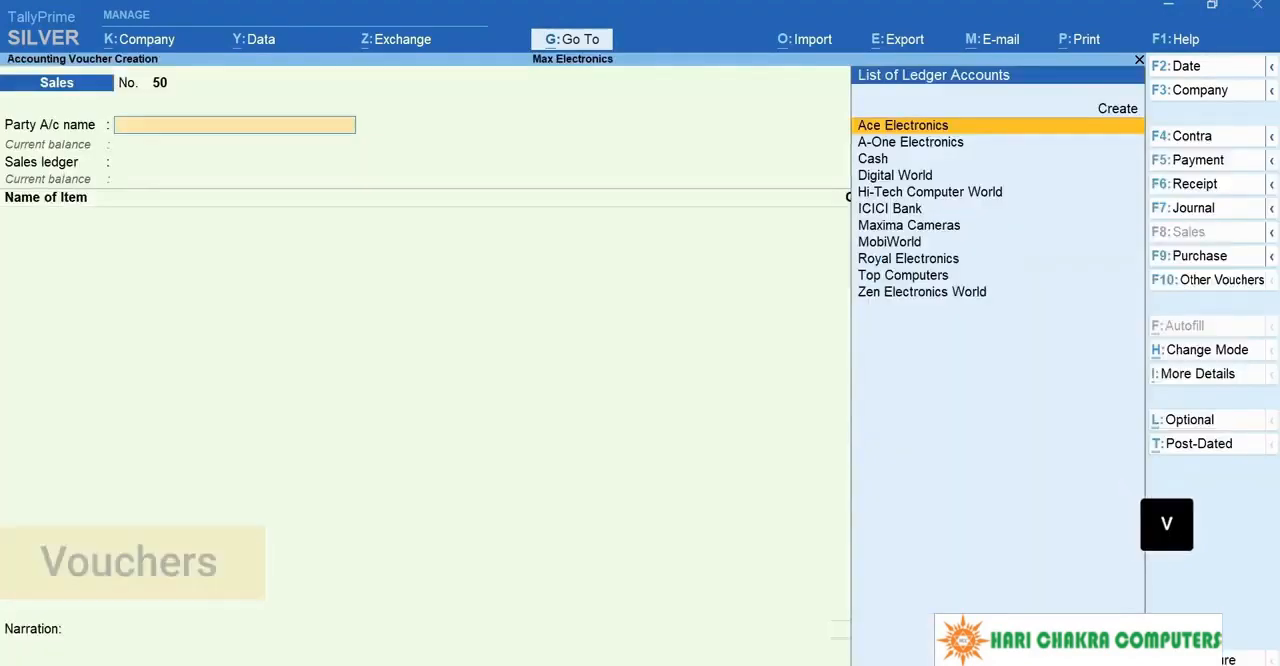
Step: Start a Stock Journal voucher dated 26-3-2020
key(F10)
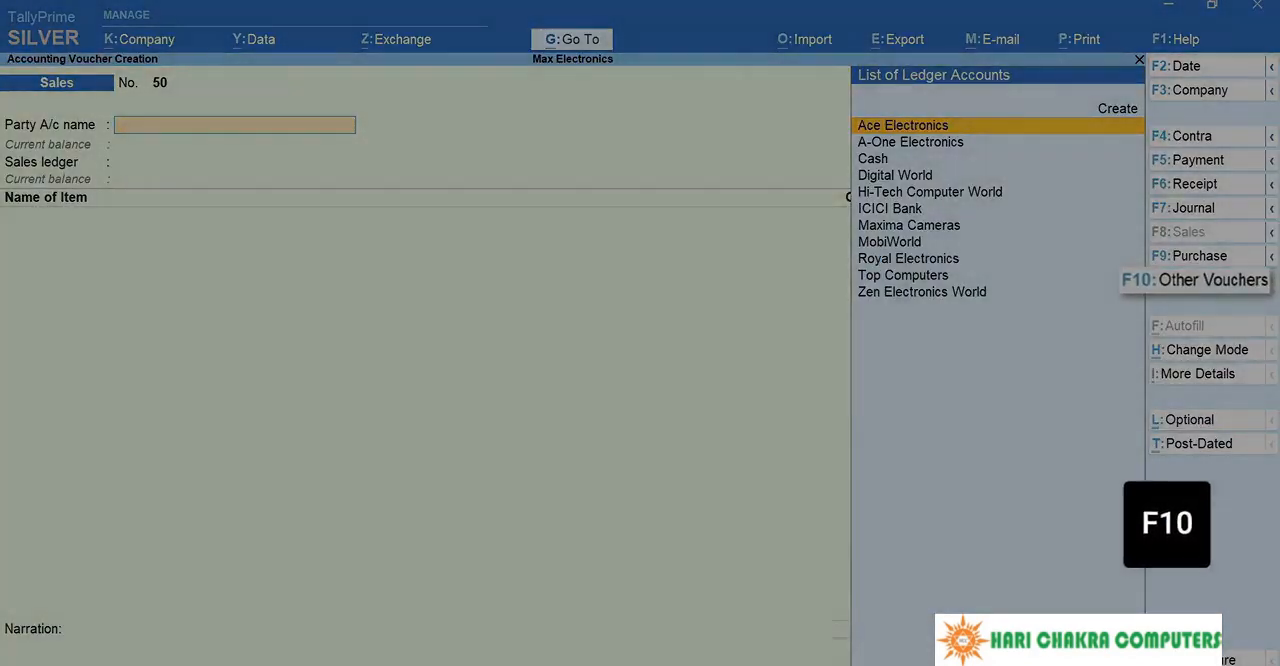
key(Down)
key(Down)
key(Down)
key(Down)
key(Down)
key(Down)
key(Down)
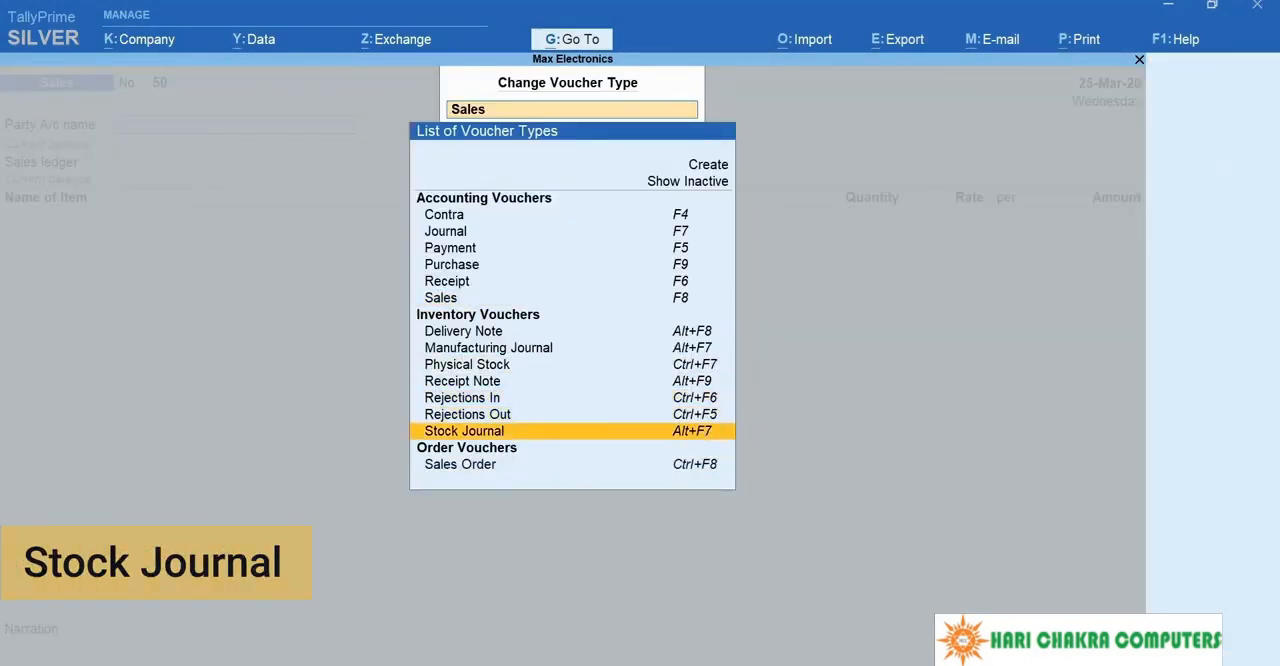
key(alt+F7)
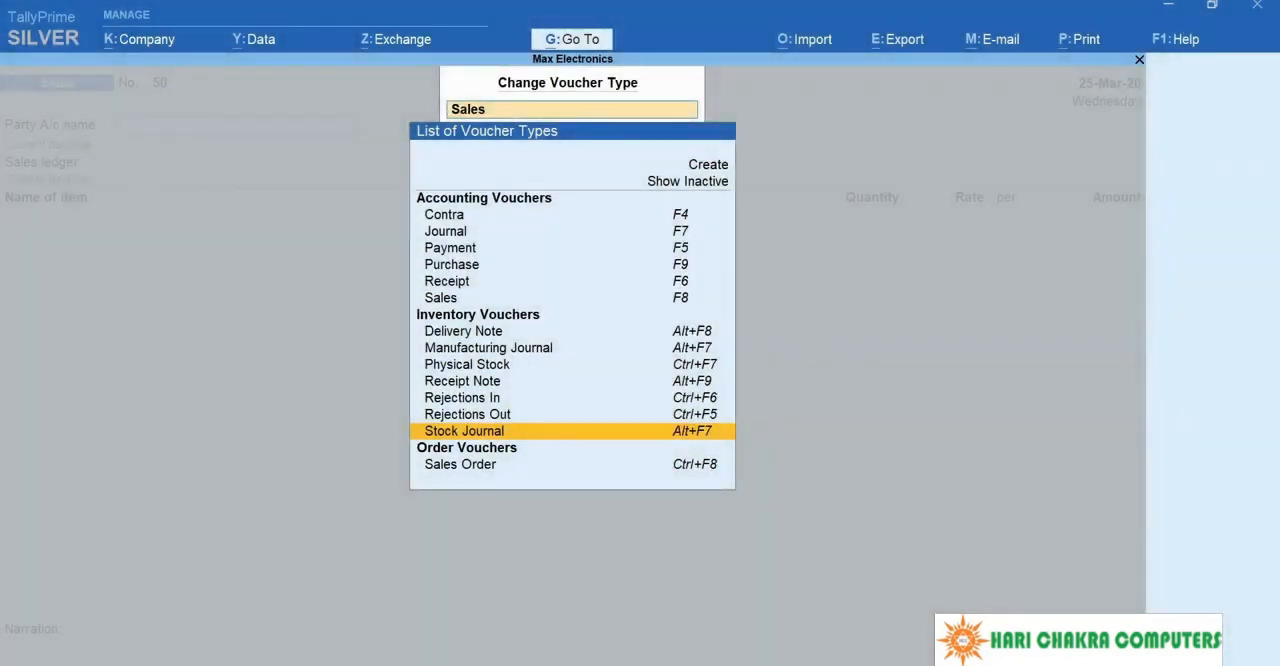
key(Return)
key(F2)
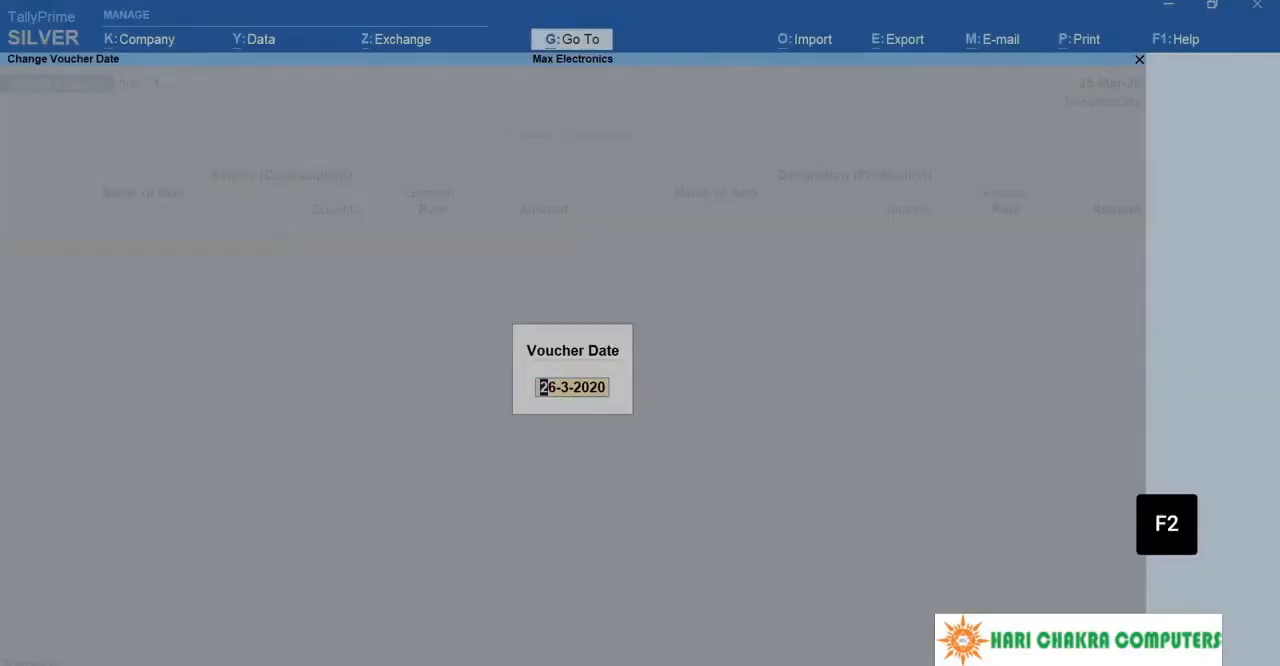
key(Return)
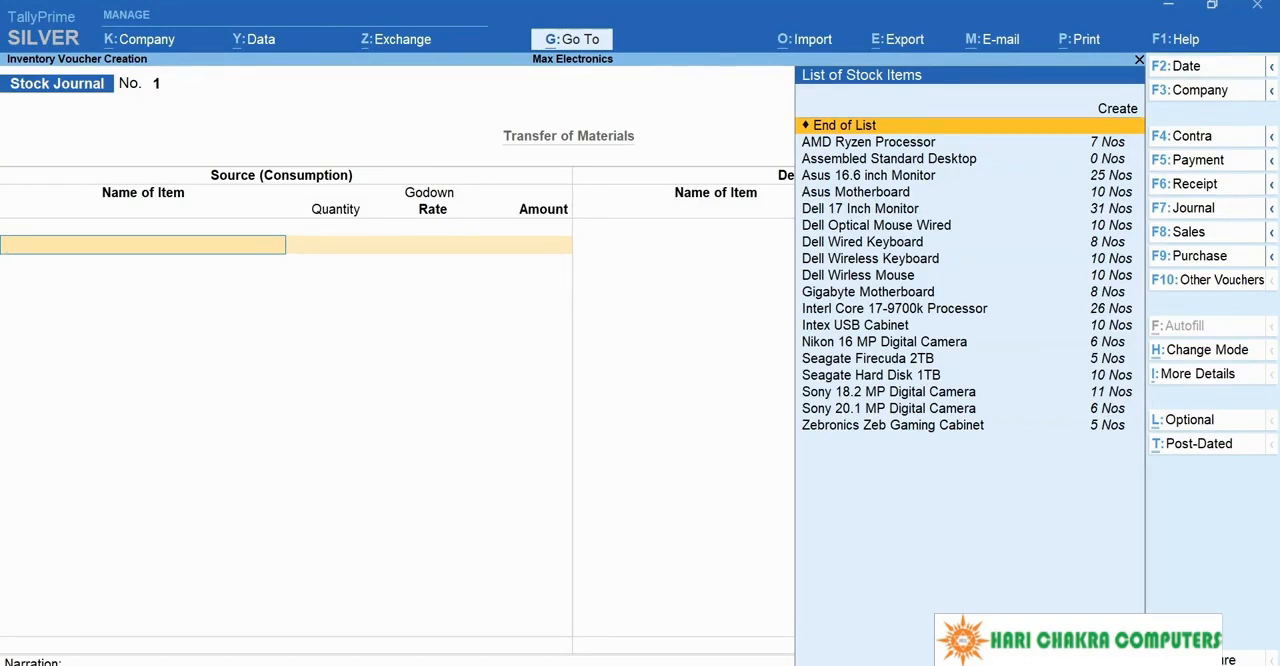
Step: Enter 10 Nos of Asus 16.6 inch Monitor from the Warehouse godown as the first source item, keeping the suggested rate
text(As)
key(Return)
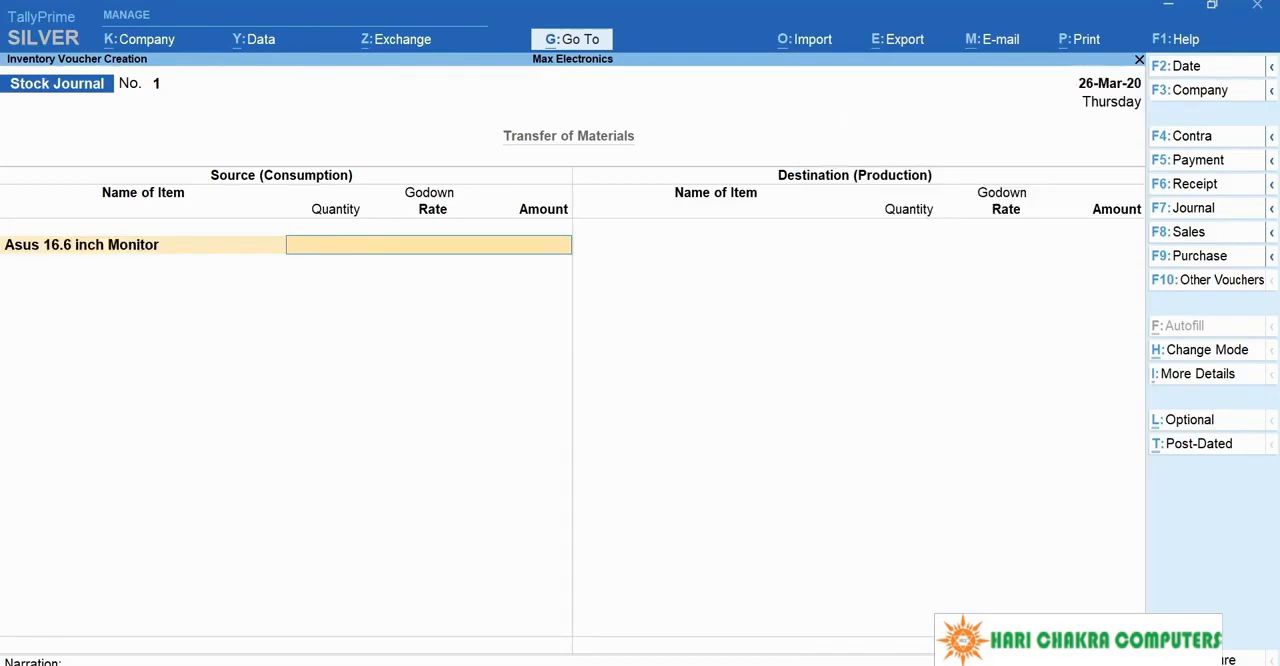
text(War)
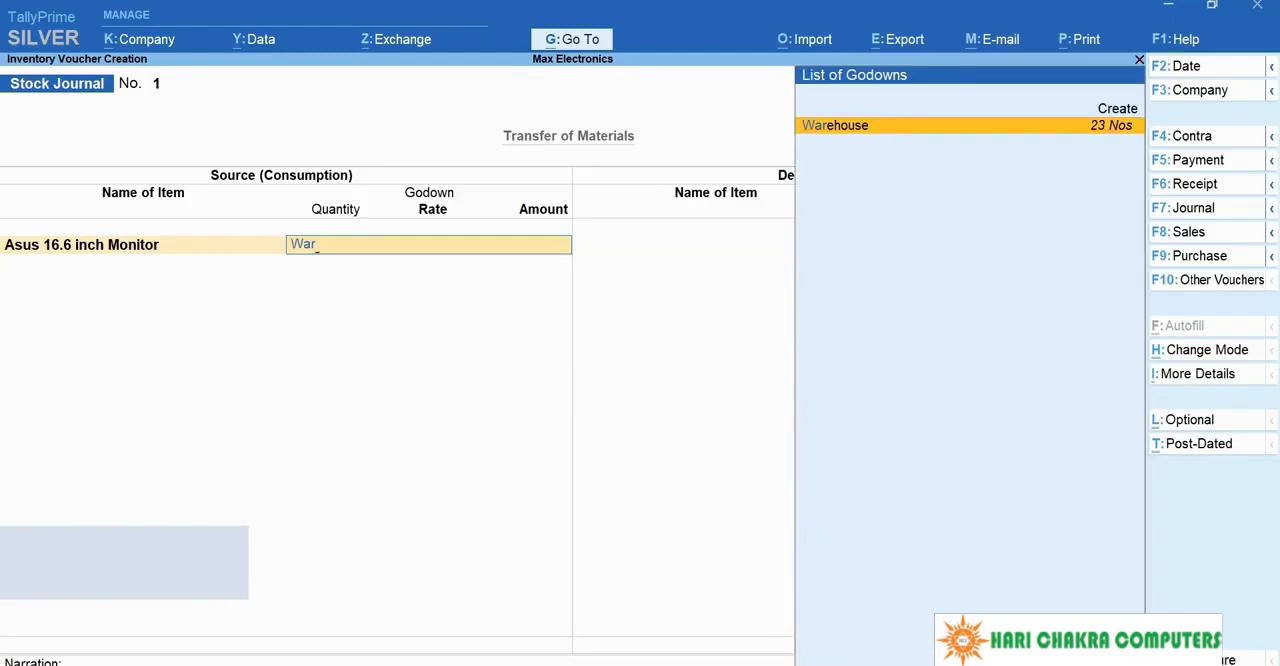
key(Return)
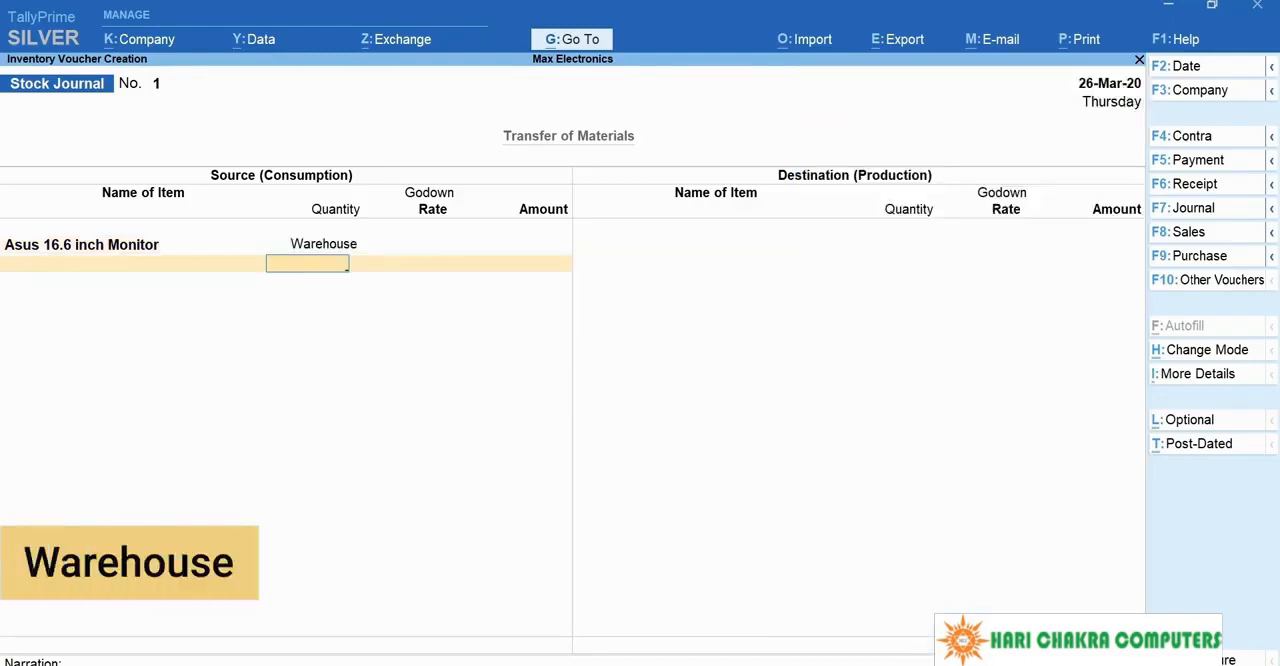
text(10)
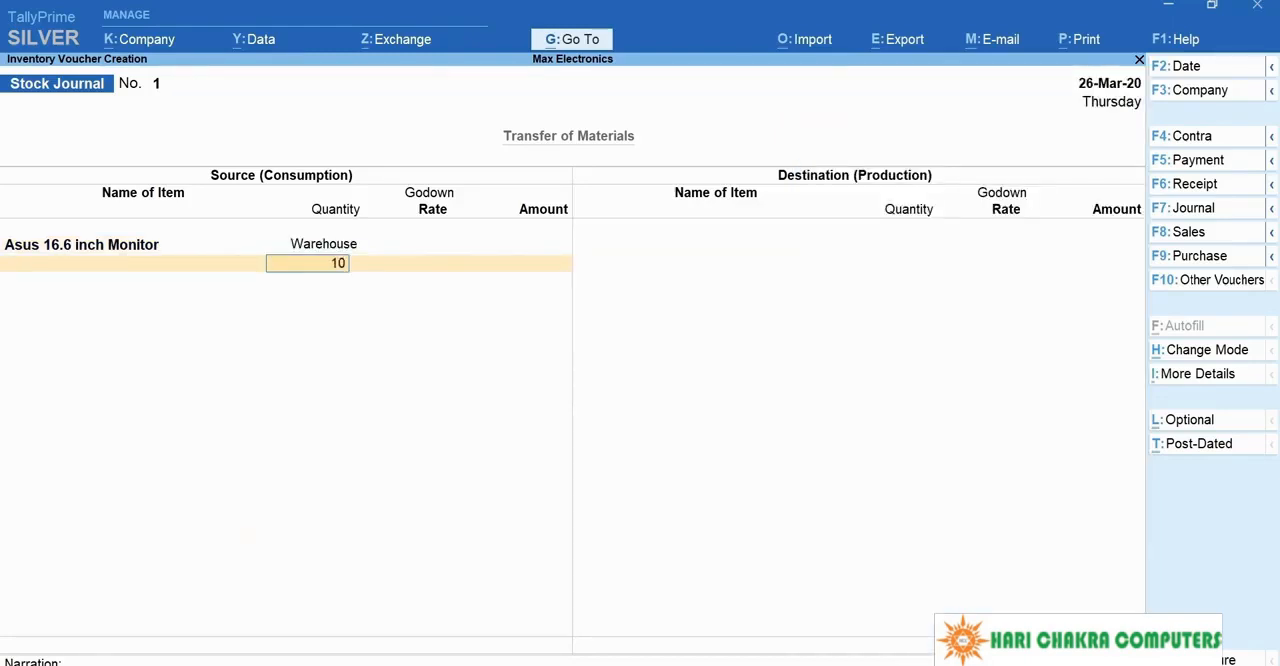
key(Return)
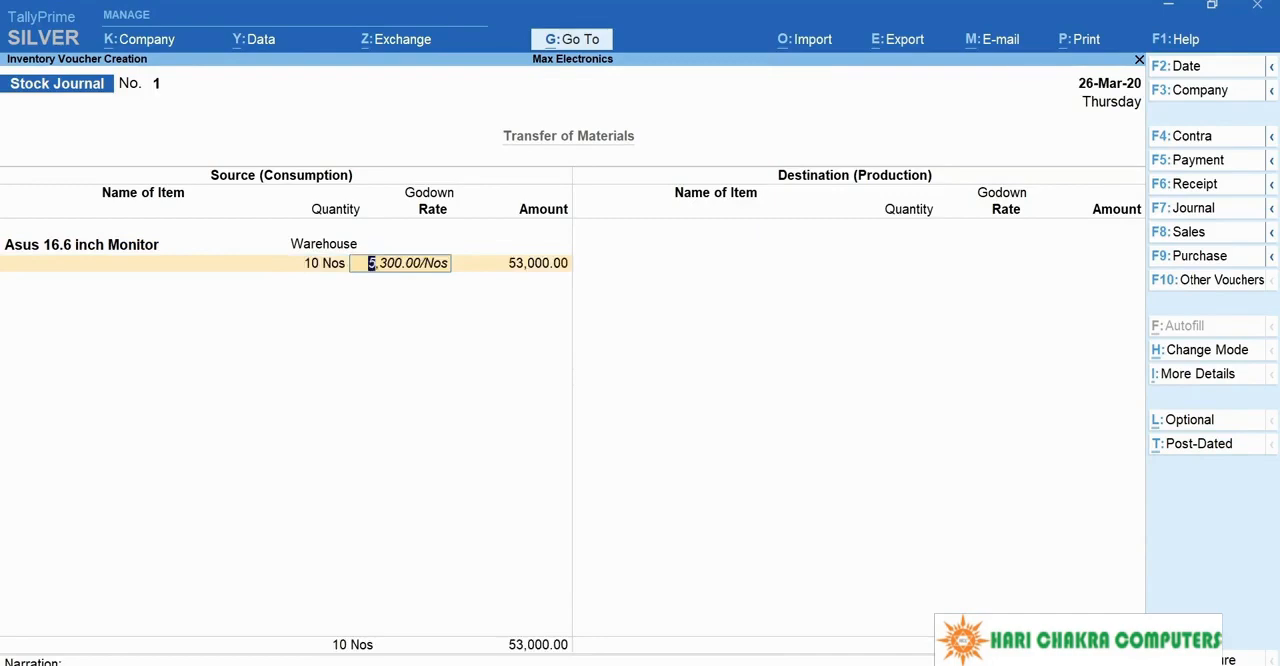
key(Return)
Step: Add 5 Nos of Dell 17 Inch Monitor from the Warehouse godown as a source item and end the source list
key(Return)
text(Del)
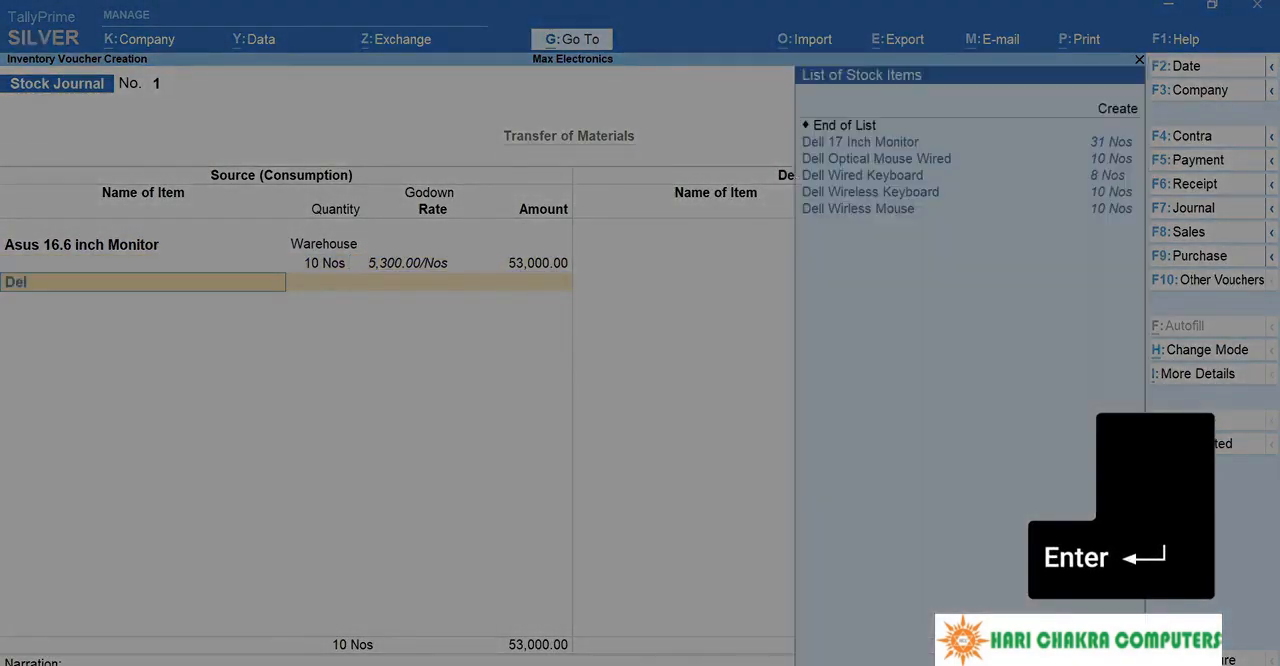
key(Return)
key(Return)
text(5)
key(Return)
key(Return)
key(Return)
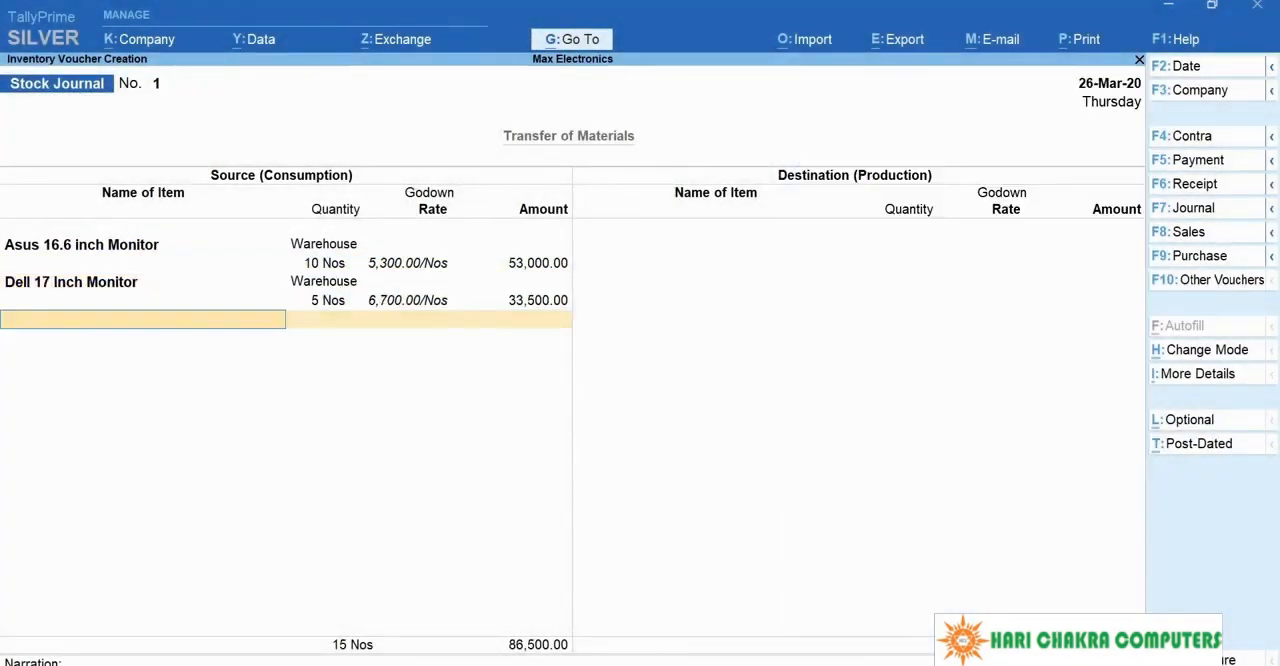
key(Return)
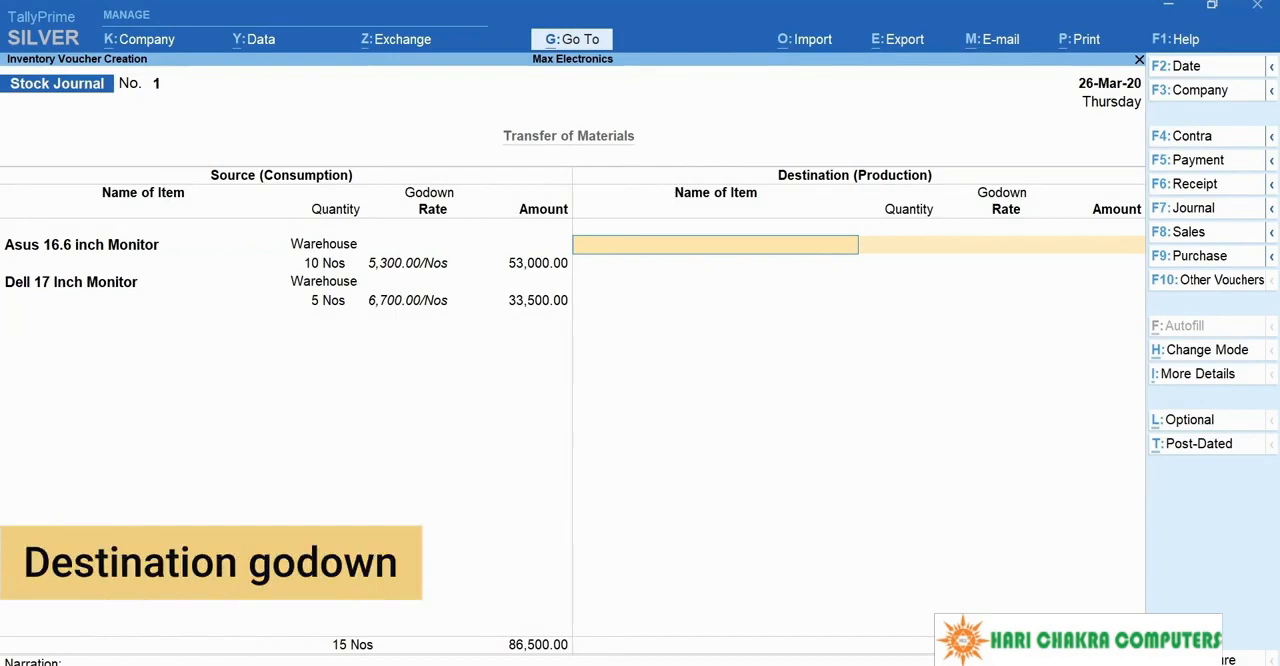
Step: Enter 10 Nos of Asus 16.6 inch Monitor with godown In-Store as the first destination item, keeping the suggested rate
text(Asu)
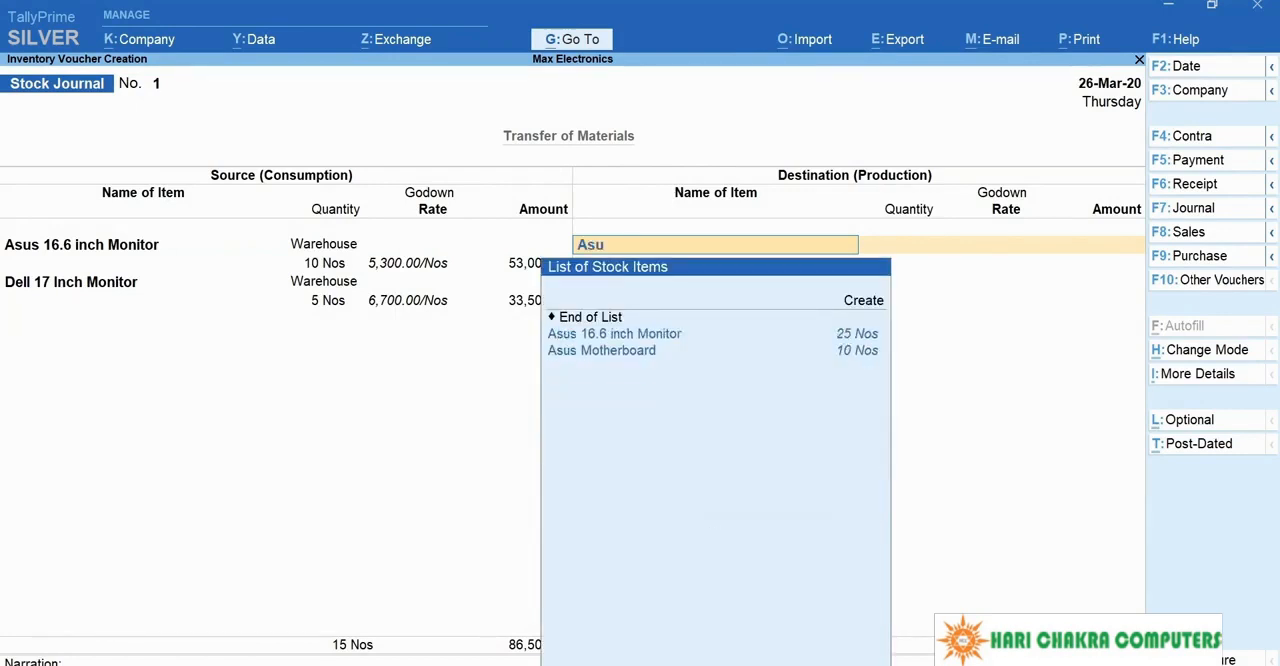
key(Down)
key(Return)
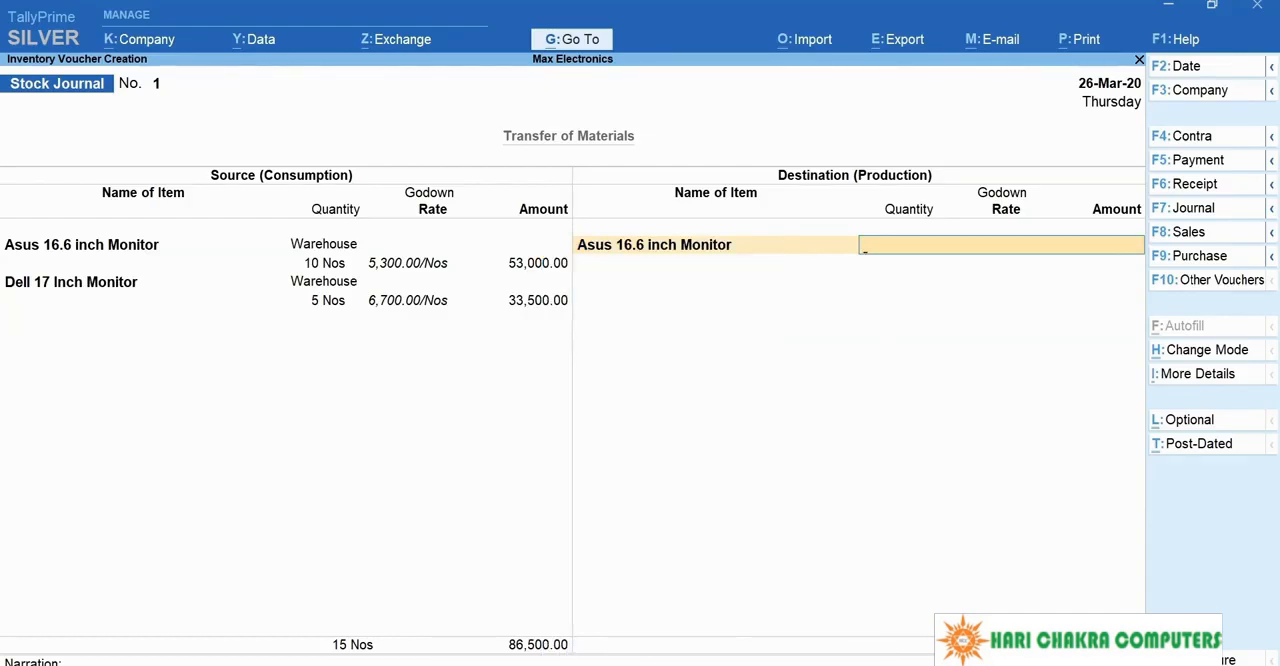
key(Return)
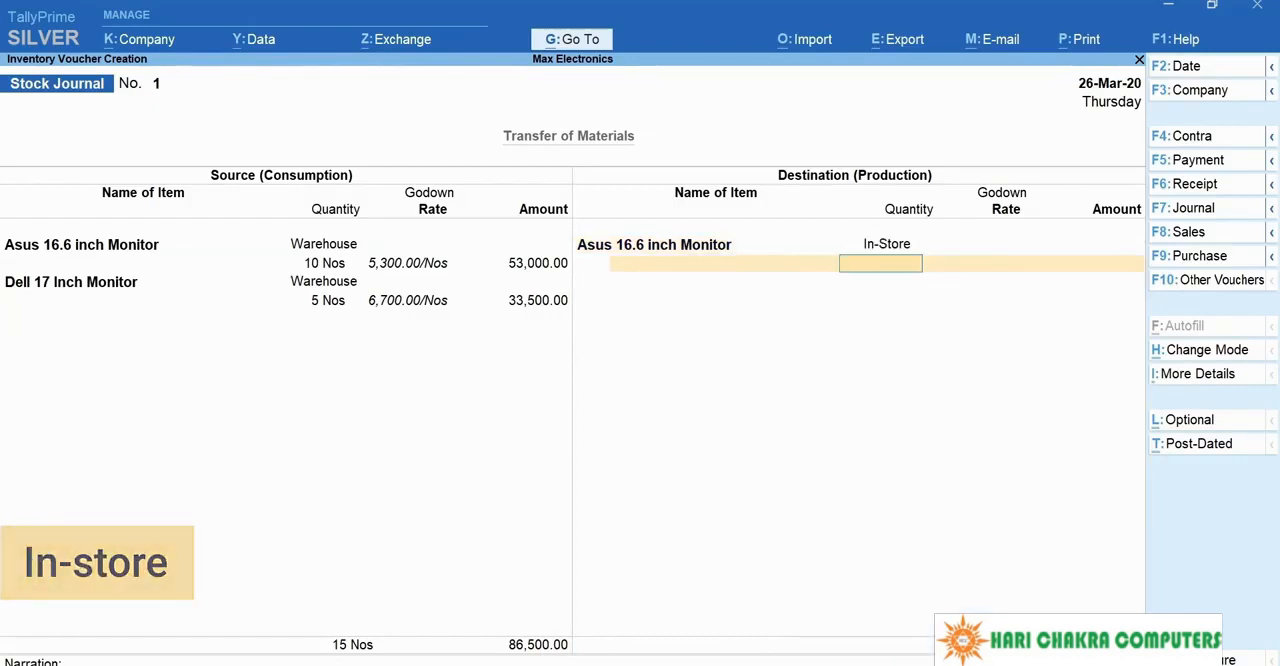
text(10)
key(Return)
key(Return)
key(Return)
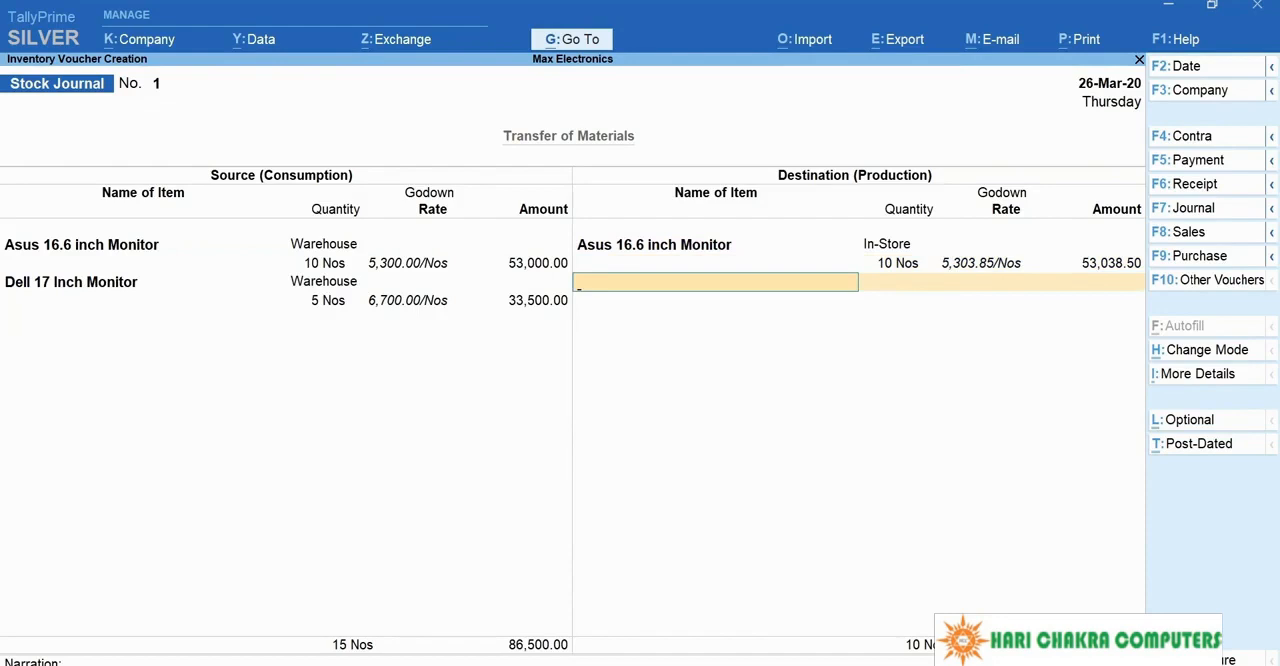
Step: Add 5 Nos of Dell 17 Inch Monitor with godown In-Store as the second destination item, keeping the suggested rate
text(Del)
key(Return)
text(In)
key(Return)
text(5)
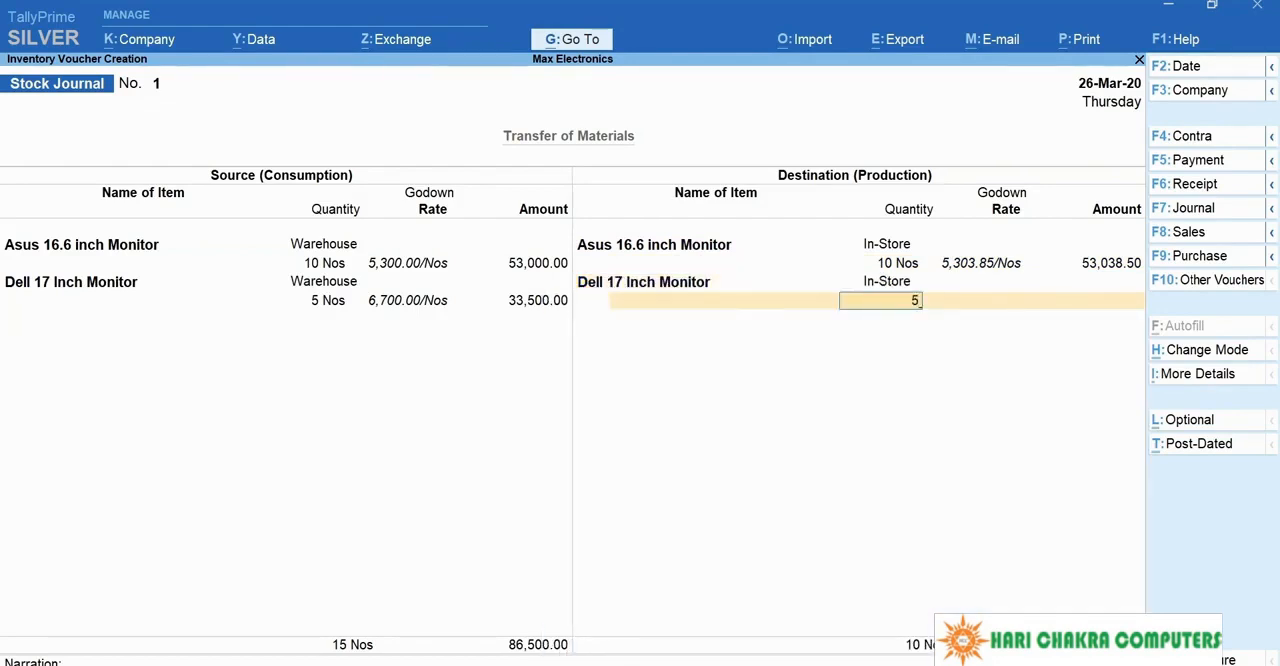
key(Return)
key(Return)
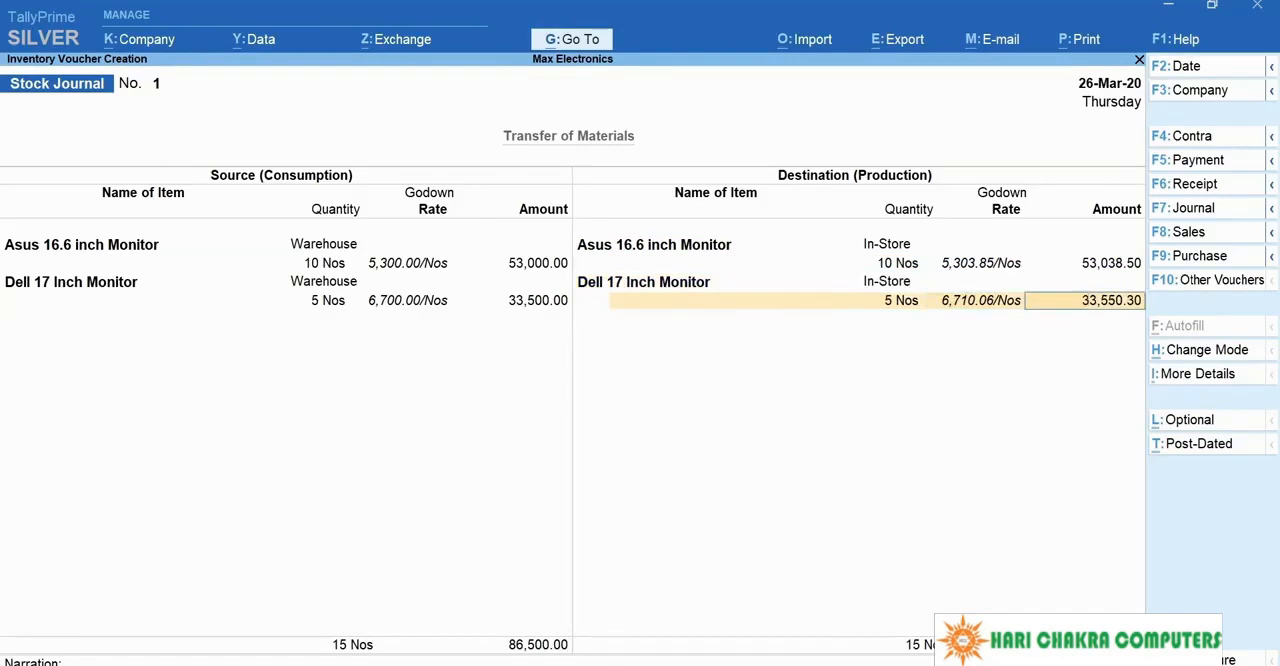
key(Return)
key(Return)
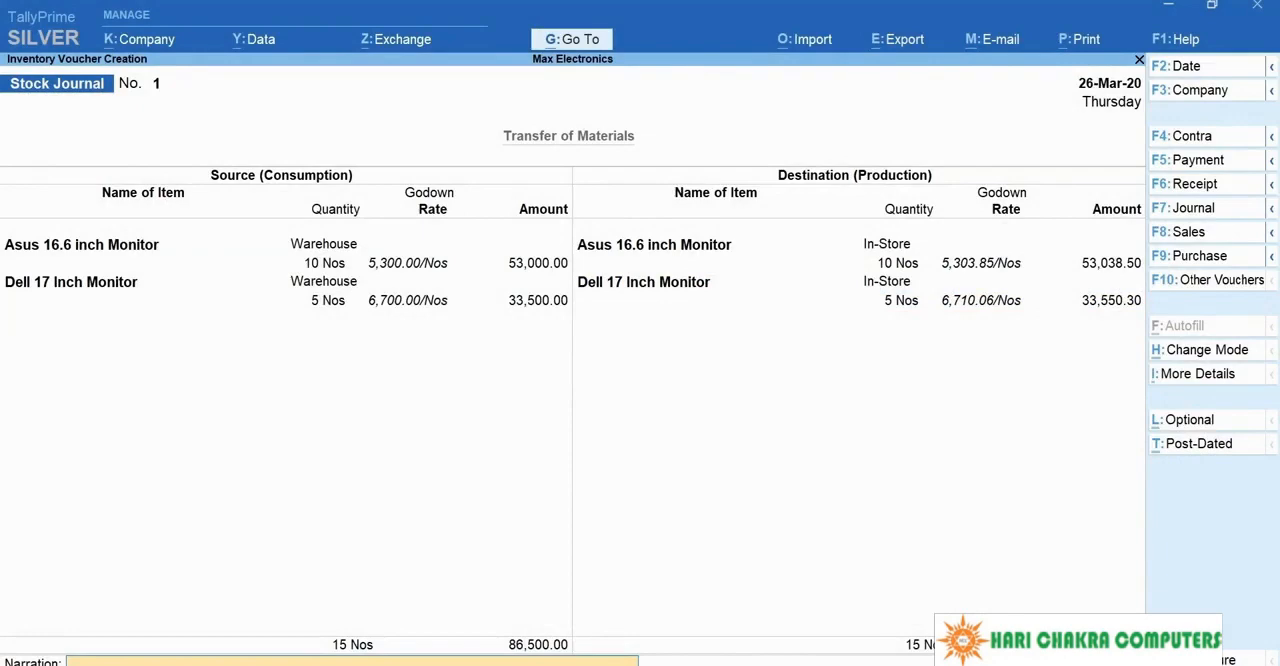
Step: End the destination list and save the stock journal voucher with the narration left blank
key(Return)
key(Return)
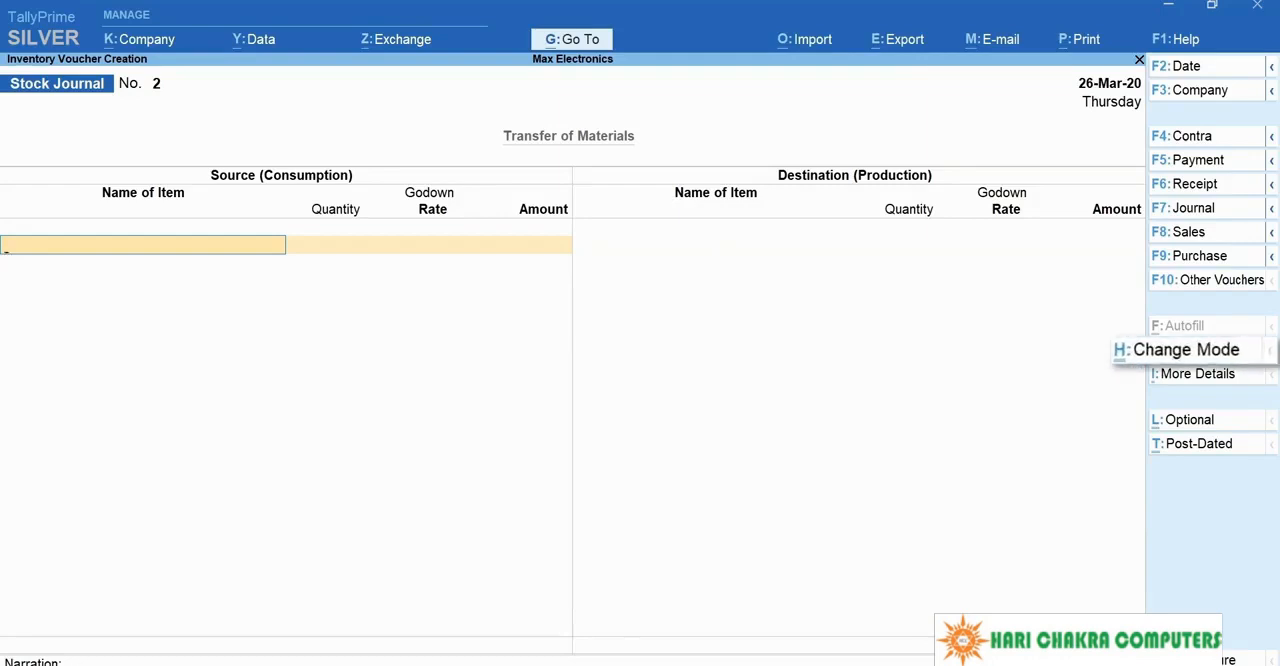
Step: Change the new voucher's mode to Use for Inter-Godown Transfers and set the destination godown to In-Store
key(ctrl+h)
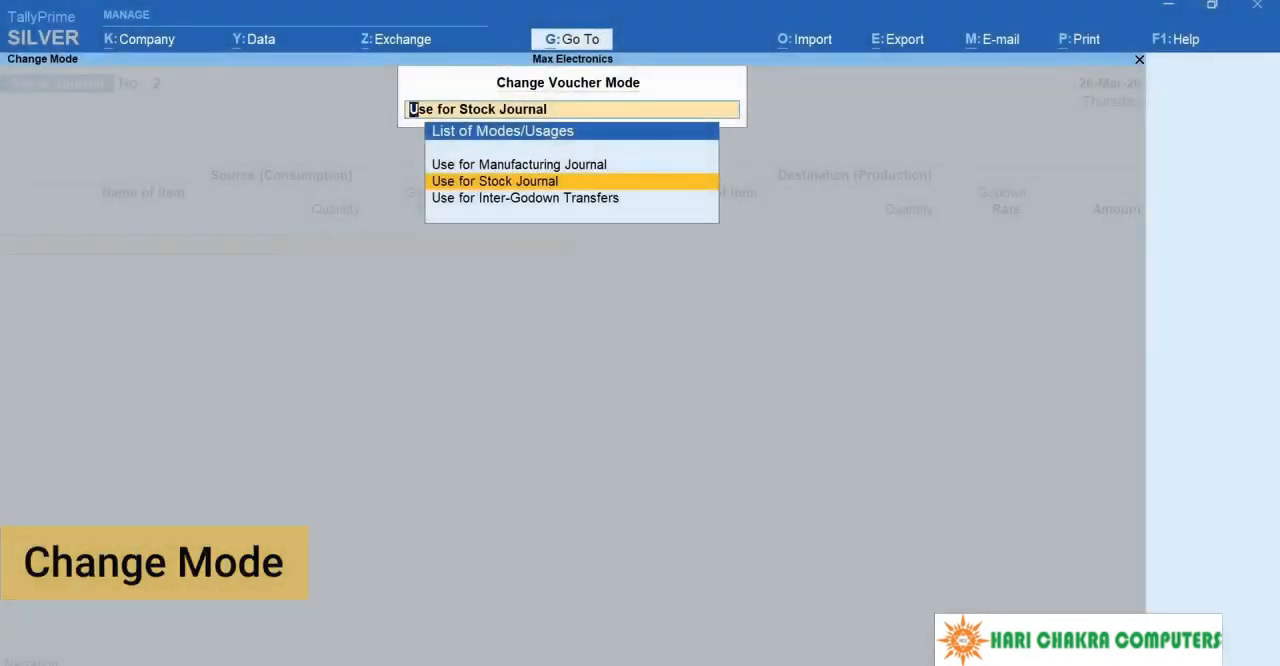
key(Down)
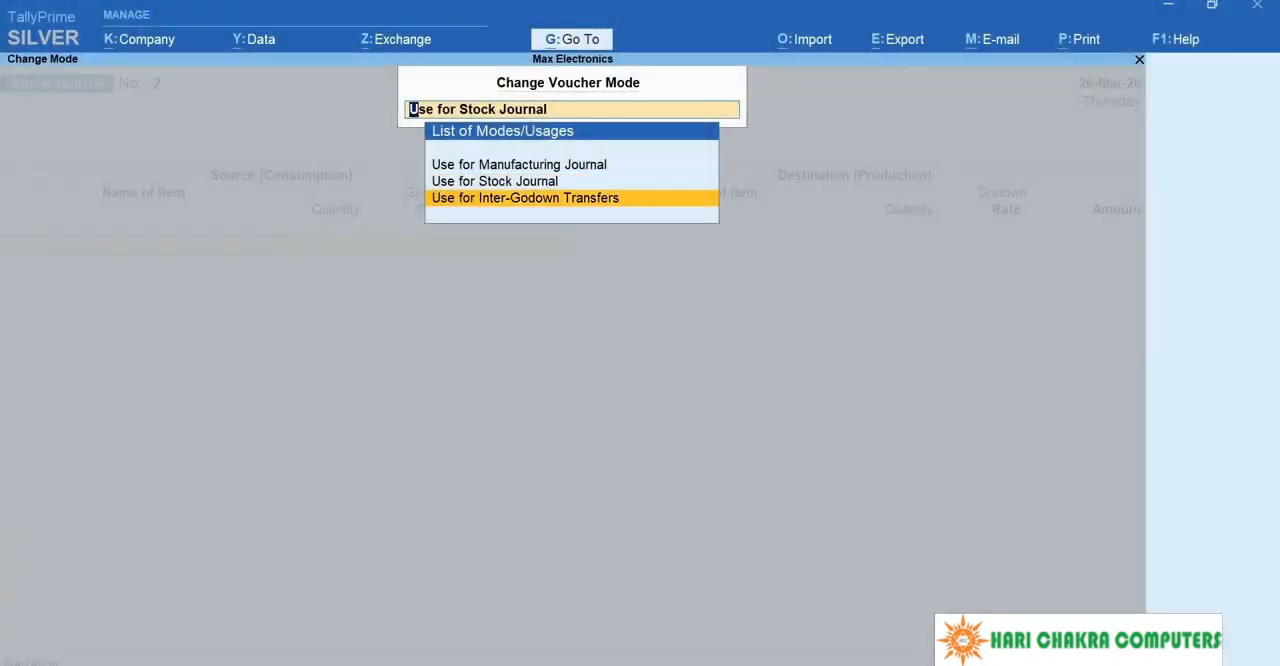
key(Return)
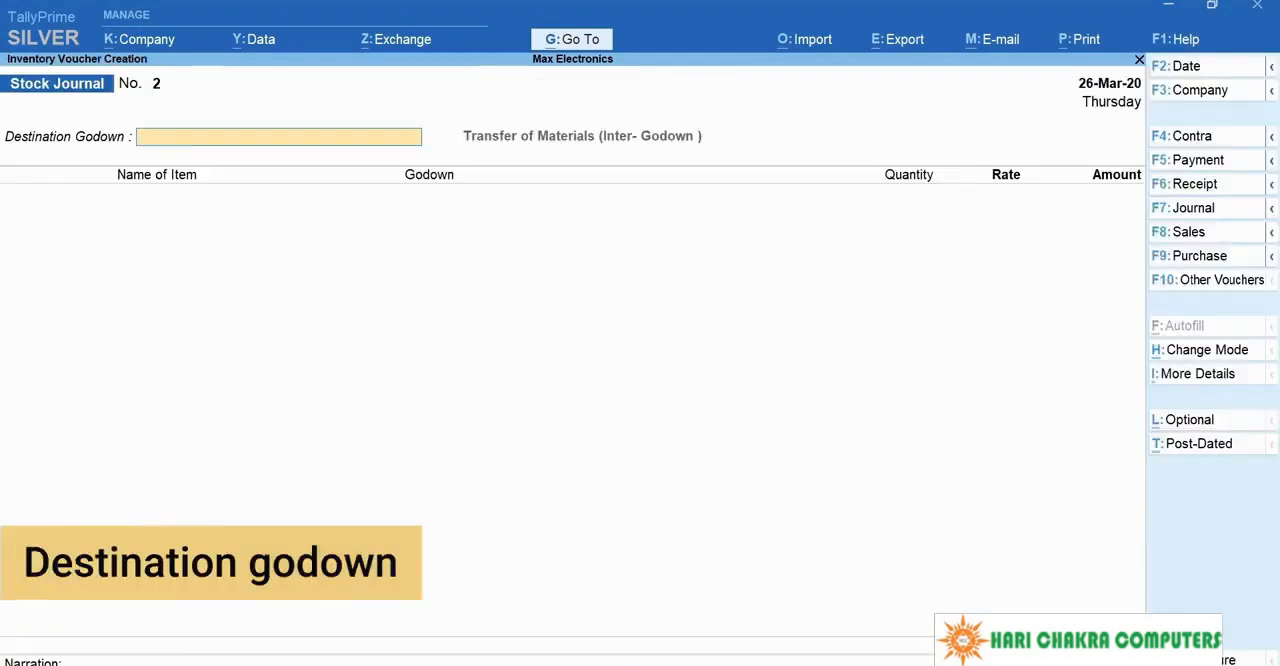
text(In)
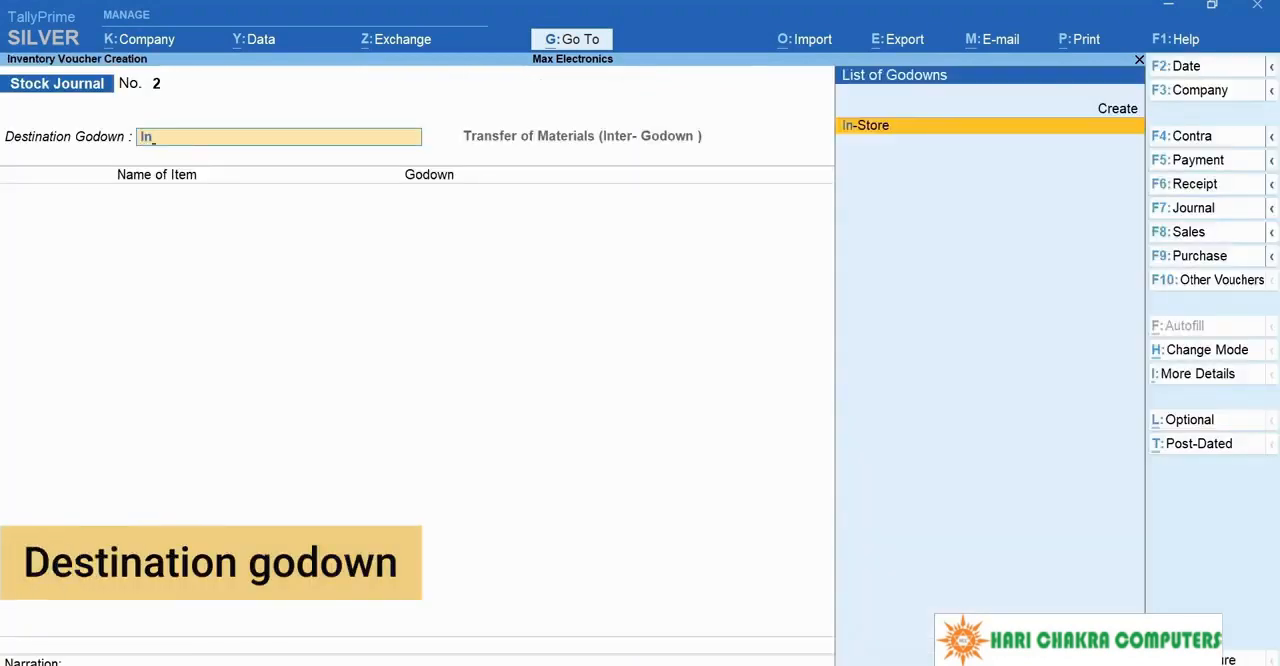
key(Return)
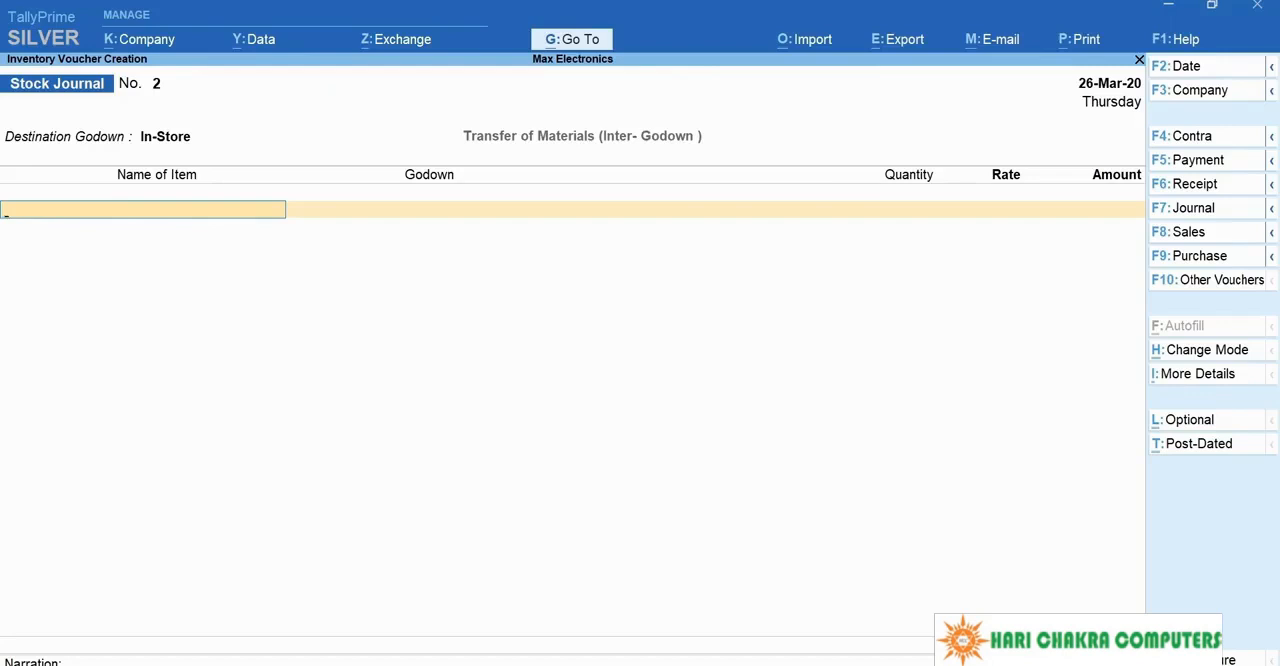
Step: Enter 10 Nos of Asus 16.6 inch Monitor from the Warehouse godown in the transfer, keeping the suggested rate
text(As)
key(Return)
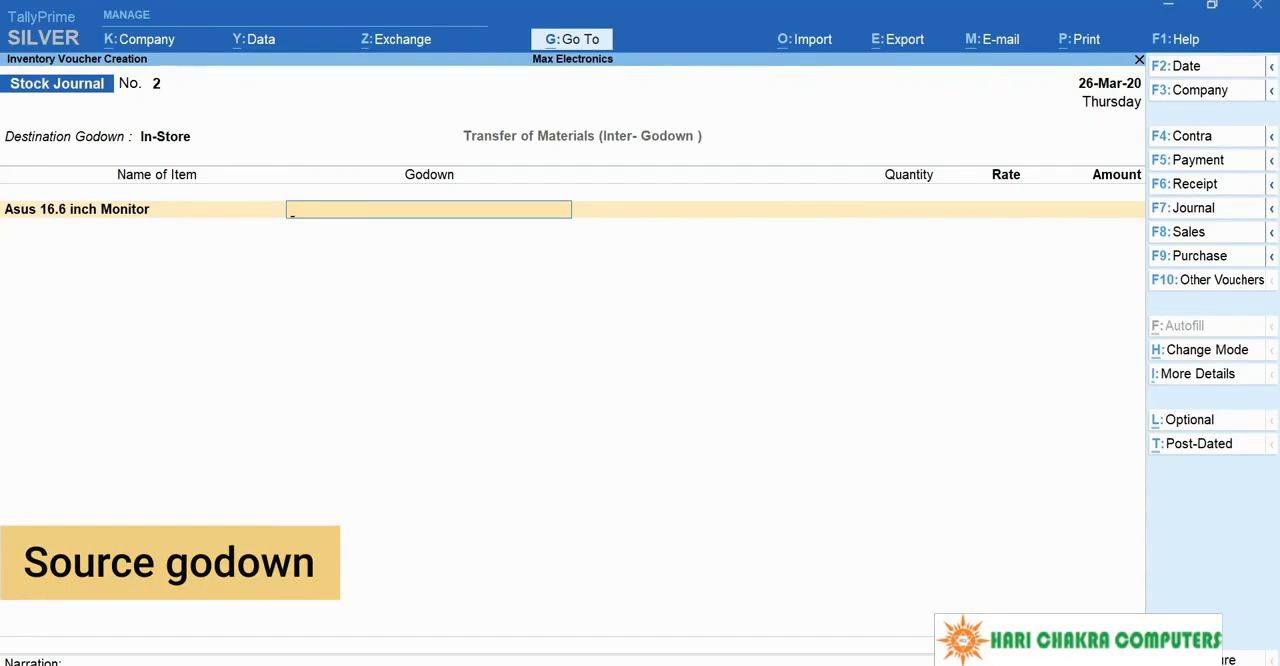
text(War)
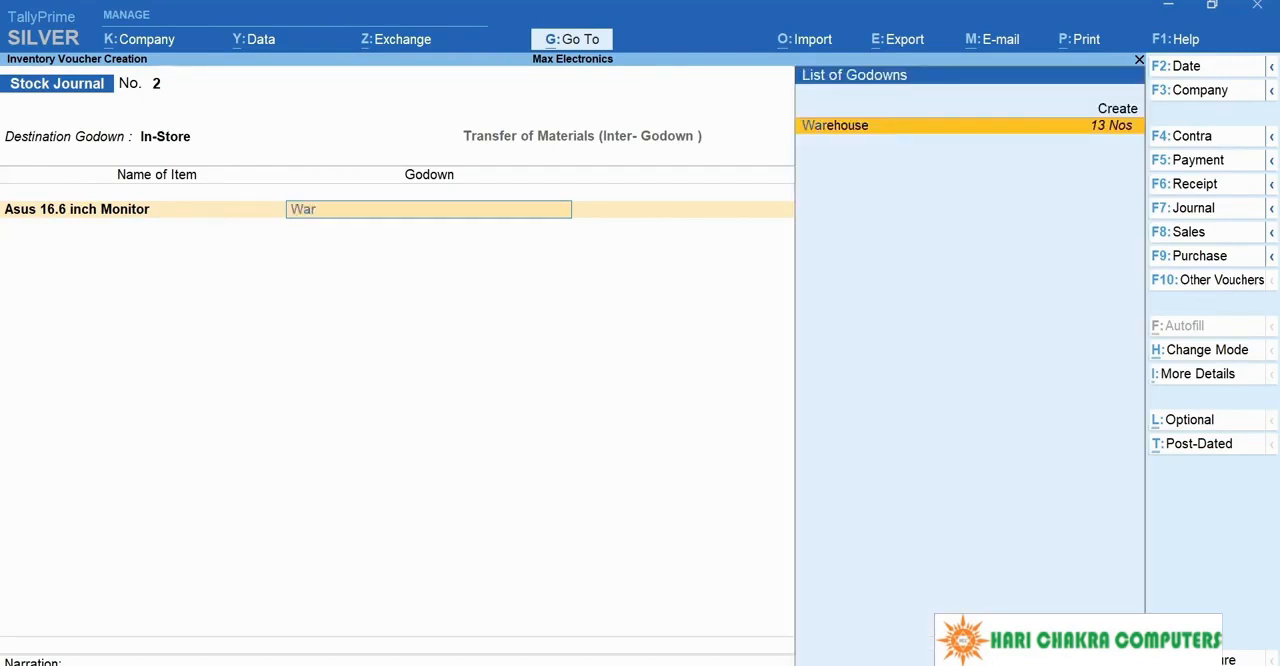
key(Return)
text(10)
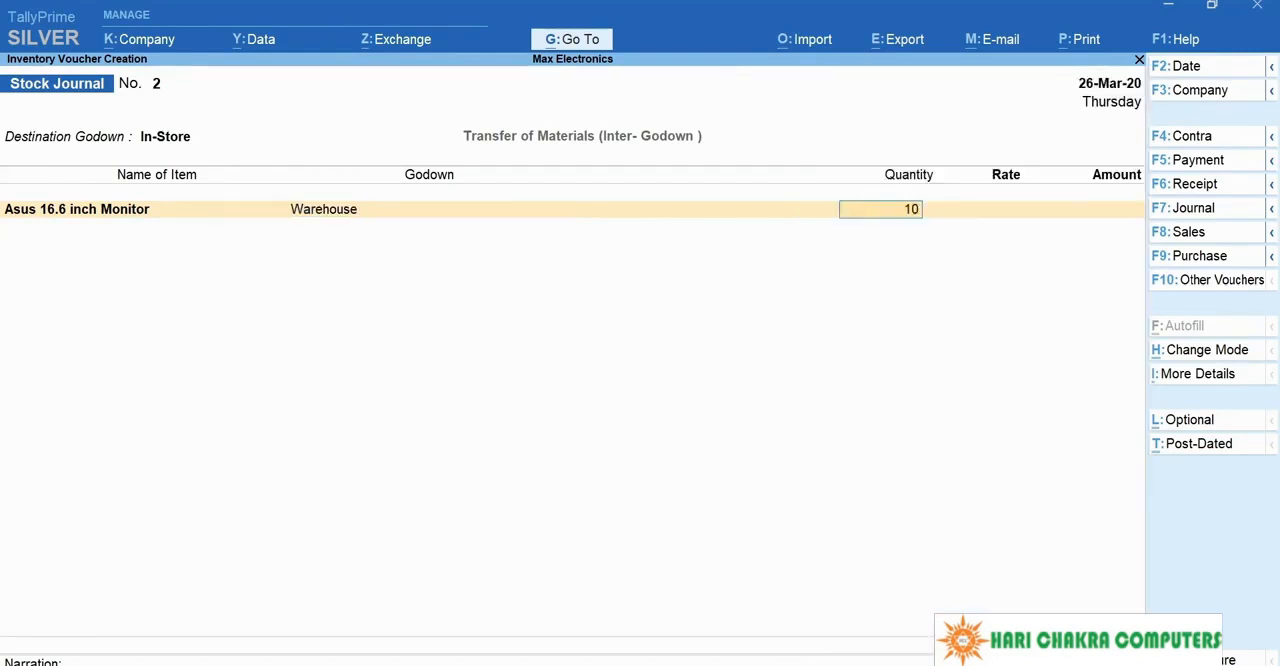
key(Return)
Step: Add 5 Nos of Dell 17 Inch Monitor from the Warehouse godown and save the transfer voucher without a narration
key(Return)
key(Return)
text(Dell 17 Inch Monitor)
key(Return)
text(War)
key(Return)
text(5)
key(Return)
key(Return)
key(Return)
key(Return)
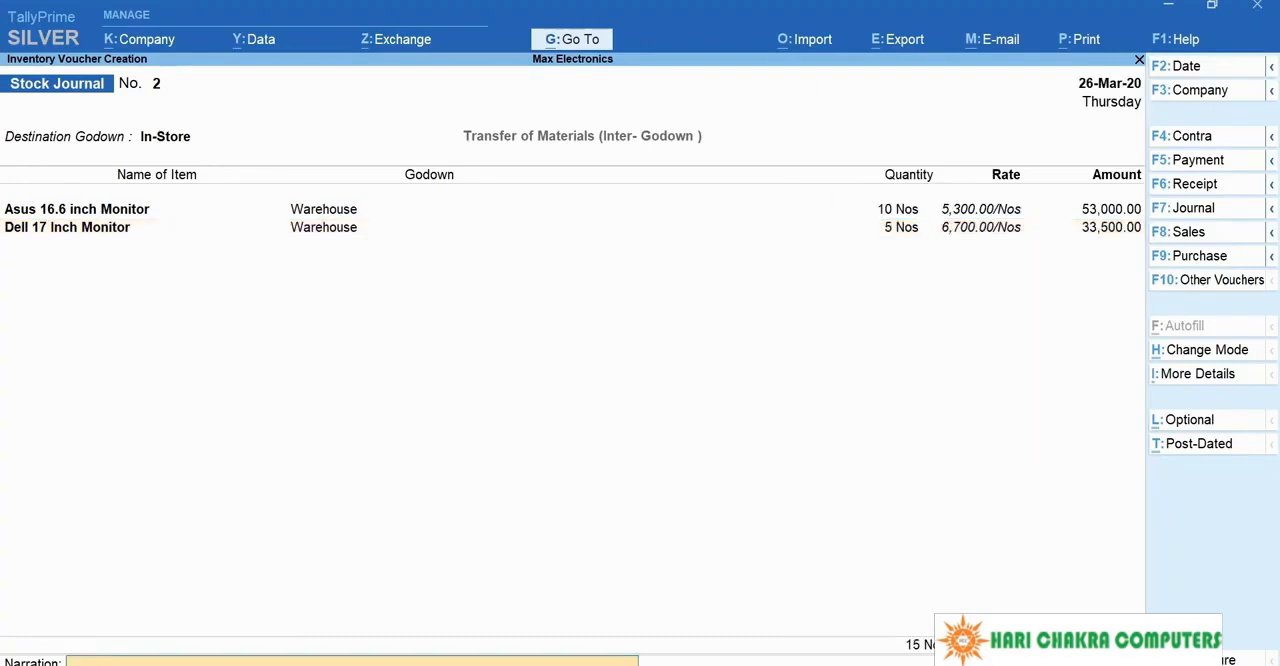
key(Return)
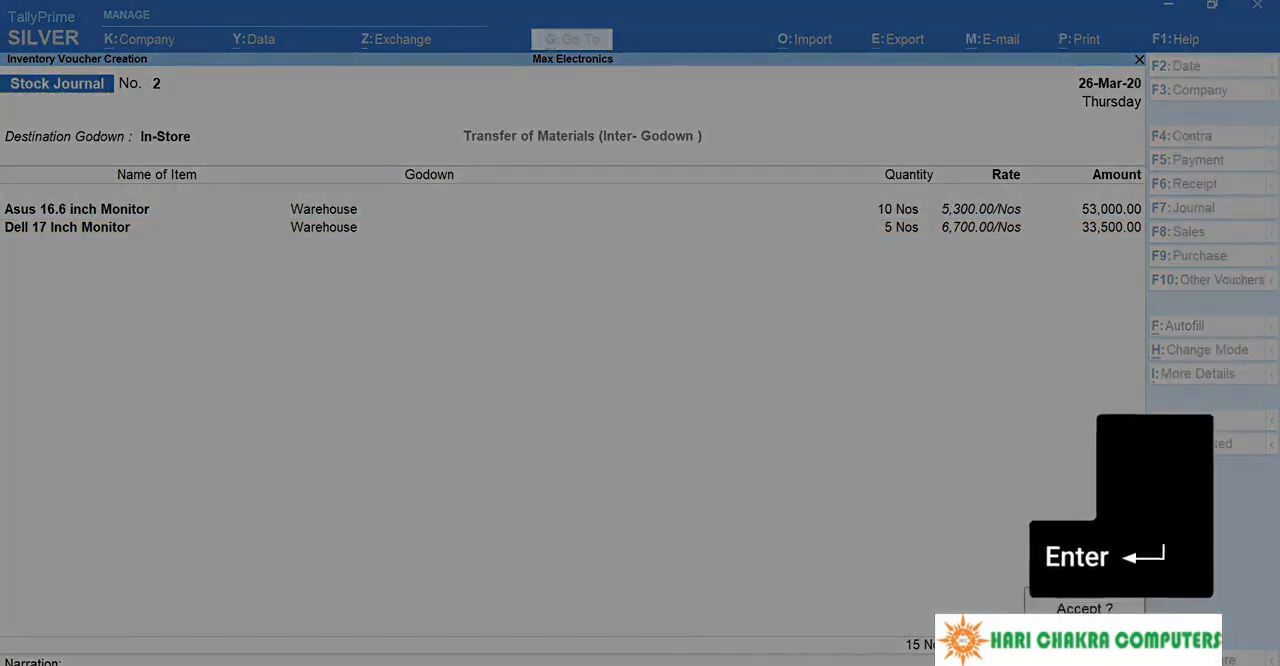
key(Return)
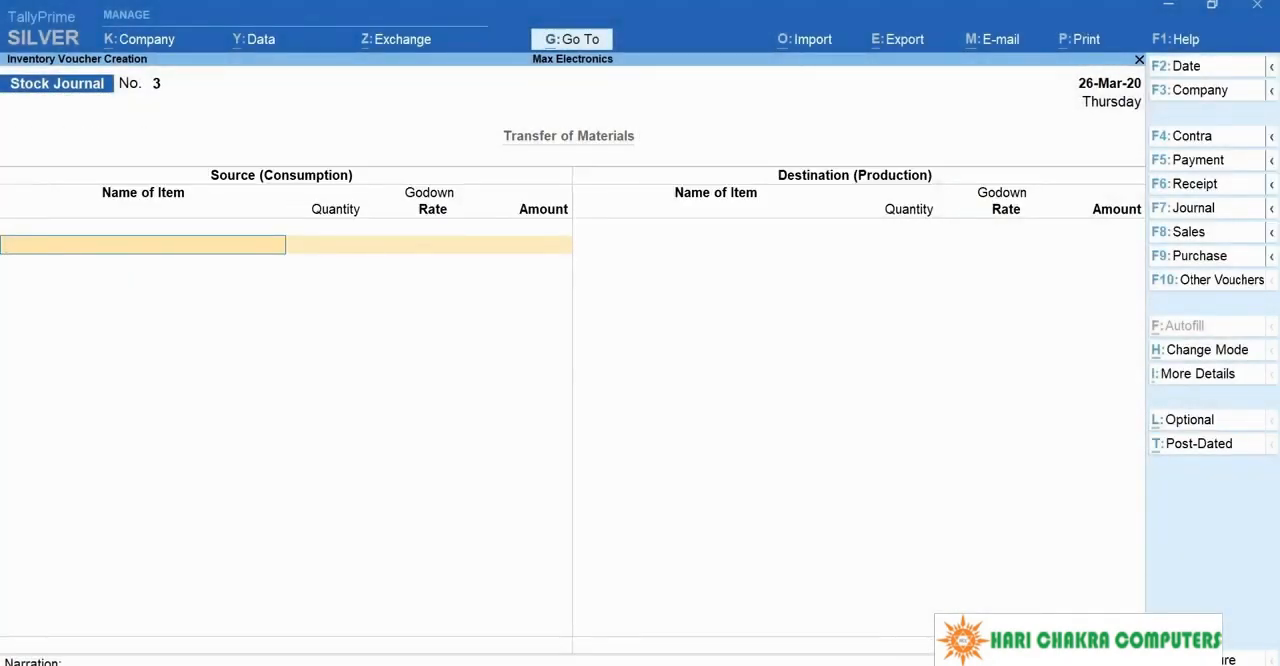
Step: Reopen the last saved inter-godown transfer voucher and bring up its print preview
key(Page_Up)
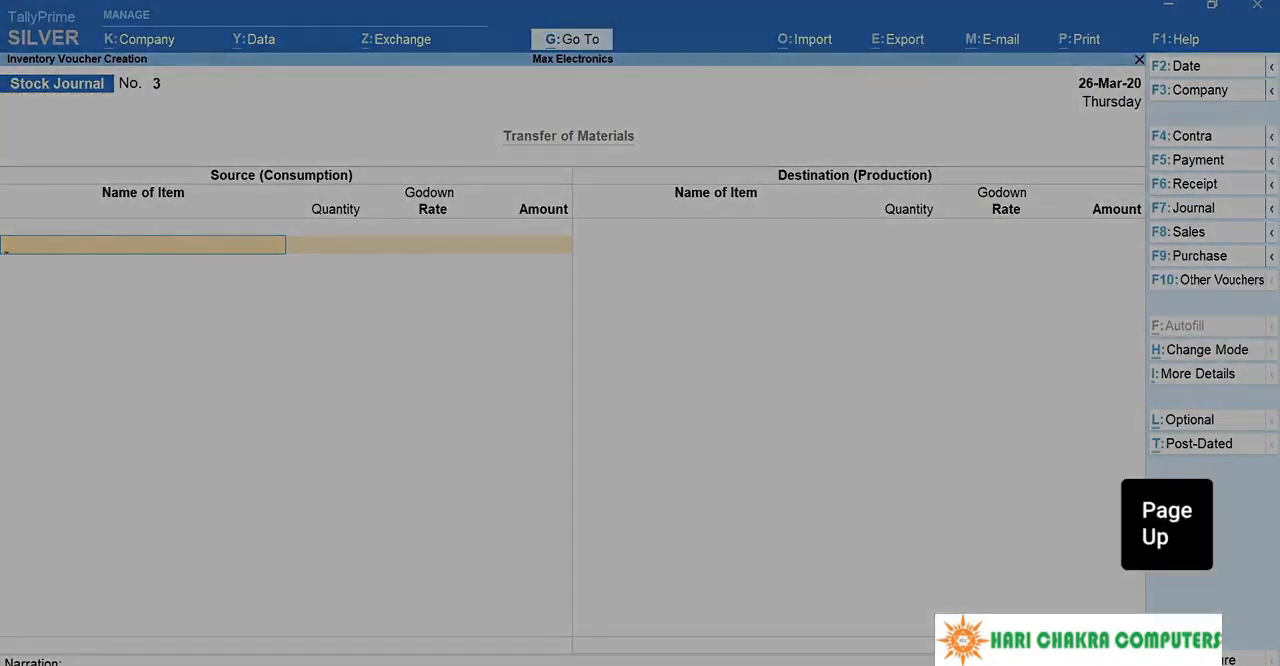
key(alt+p)
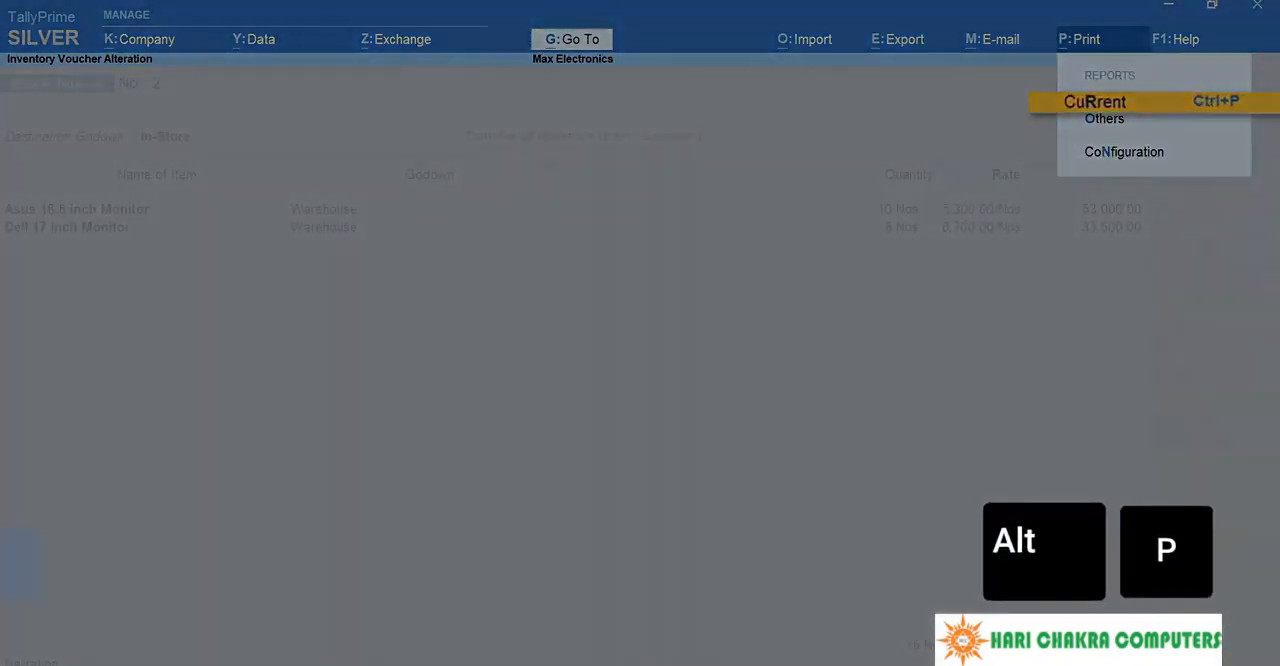
key(Return)
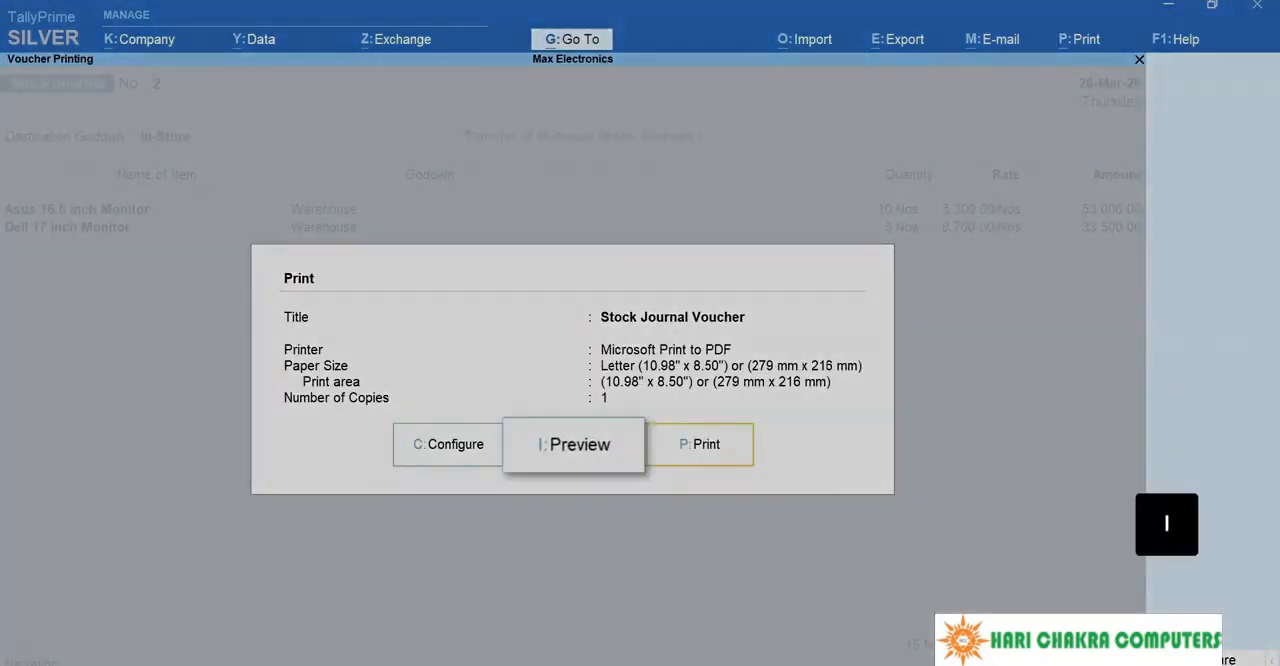
key(i)
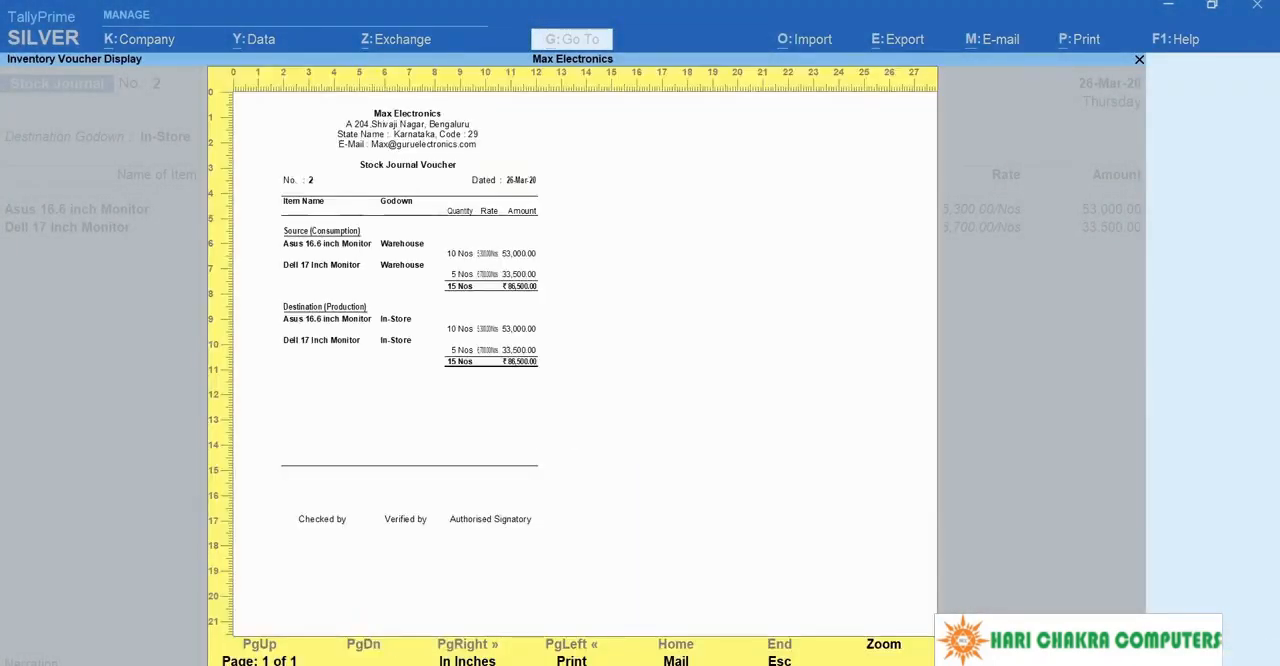
Step: Enlarge the voucher preview, examine its source and destination sections down to the signature line, and close it
key(alt+z)
key(Down)
key(Down)
key(Down)
key(Down)
key(Down)
key(Down)
key(Down)
key(Down)
key(Down)
key(Down)
key(Down)
key(Down)
key(Down)
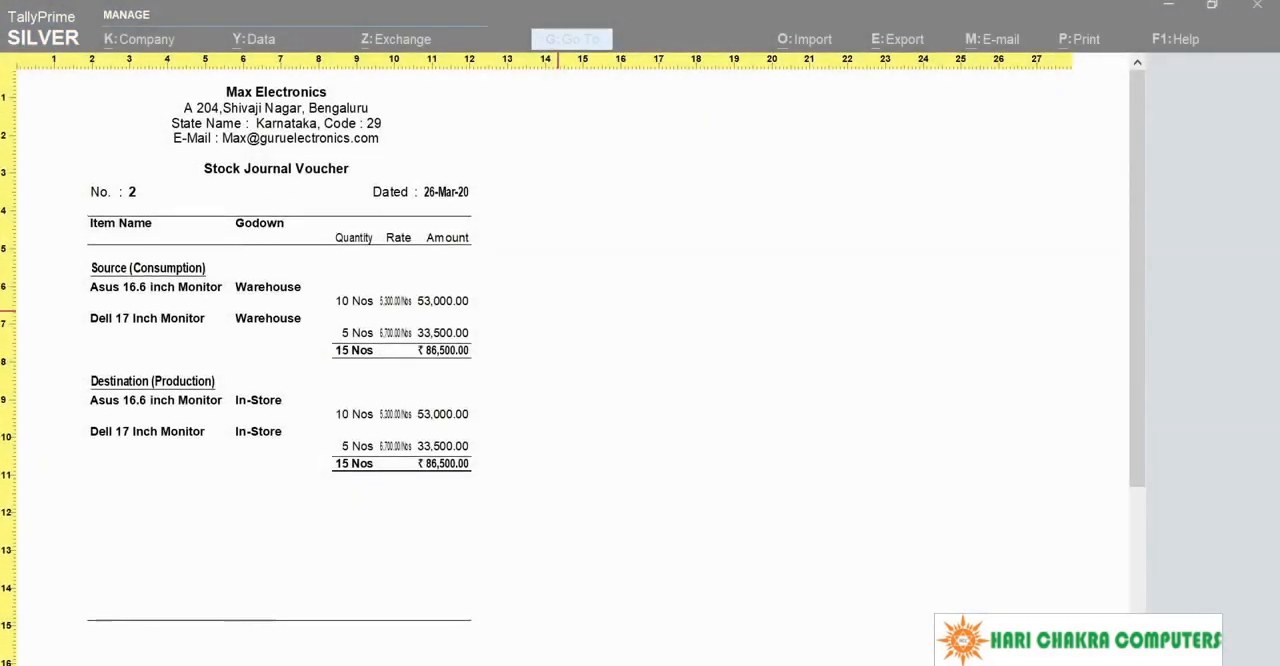
key(Up)
key(Up)
key(Up)
key(Up)
key(Up)
key(Up)
key(Up)
key(Up)
key(Up)
key(Up)
key(Up)
key(Up)
key(Up)
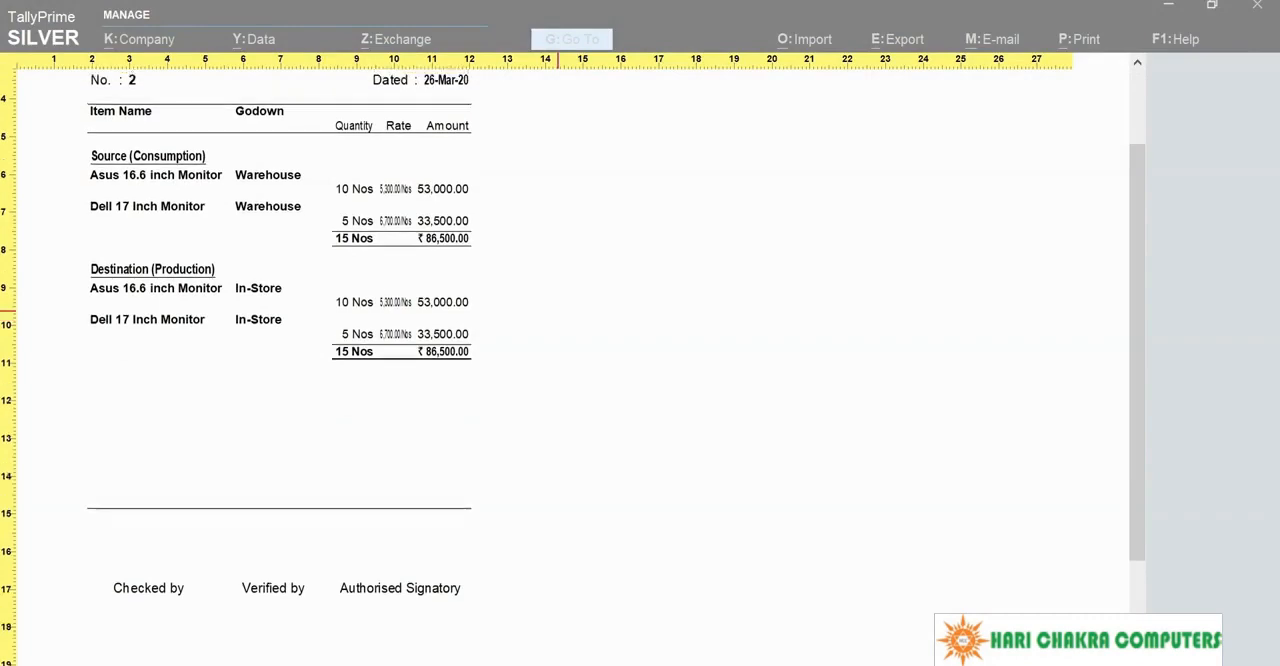
key(Escape)
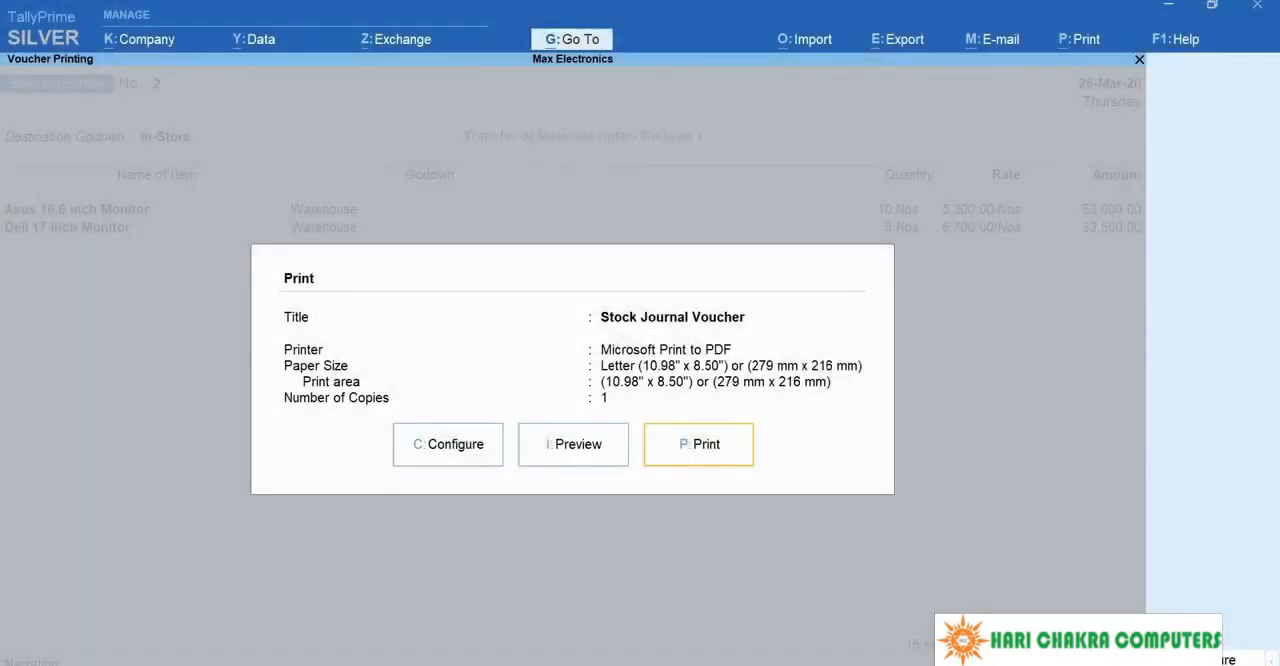
Step: Configure the voucher print to show the destination godown on top of the voucher
key(c)
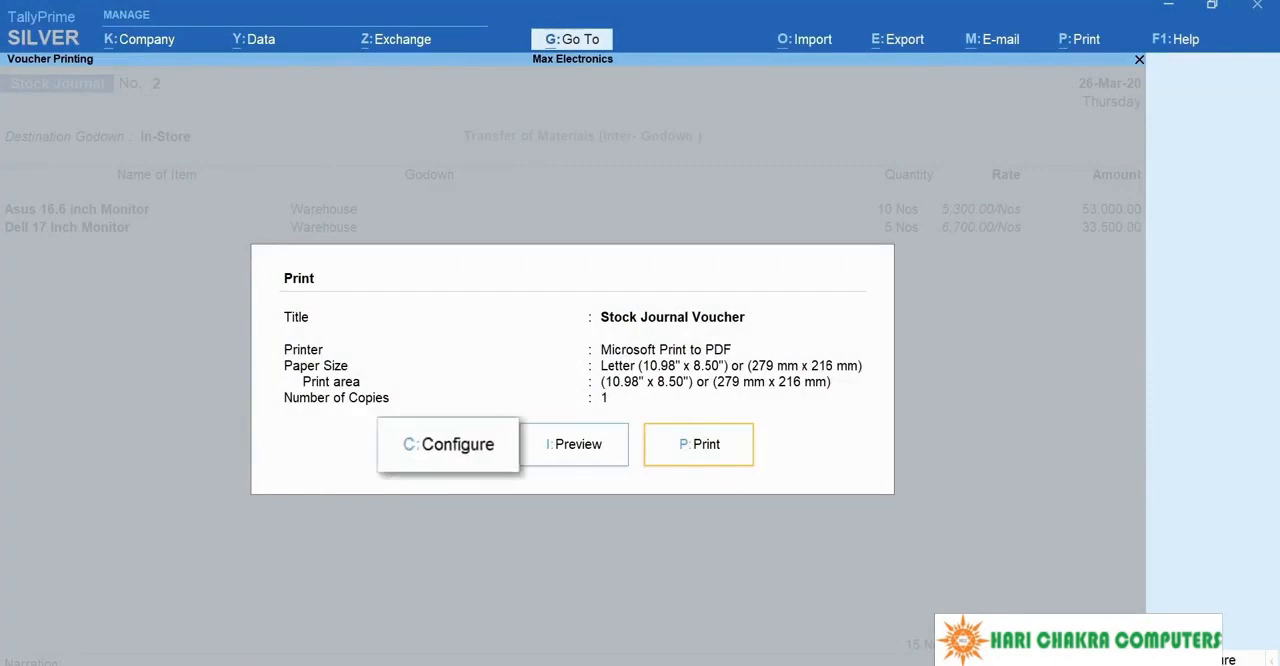
key(Down)
key(Down)
key(Down)
key(Down)
key(Down)
key(Down)
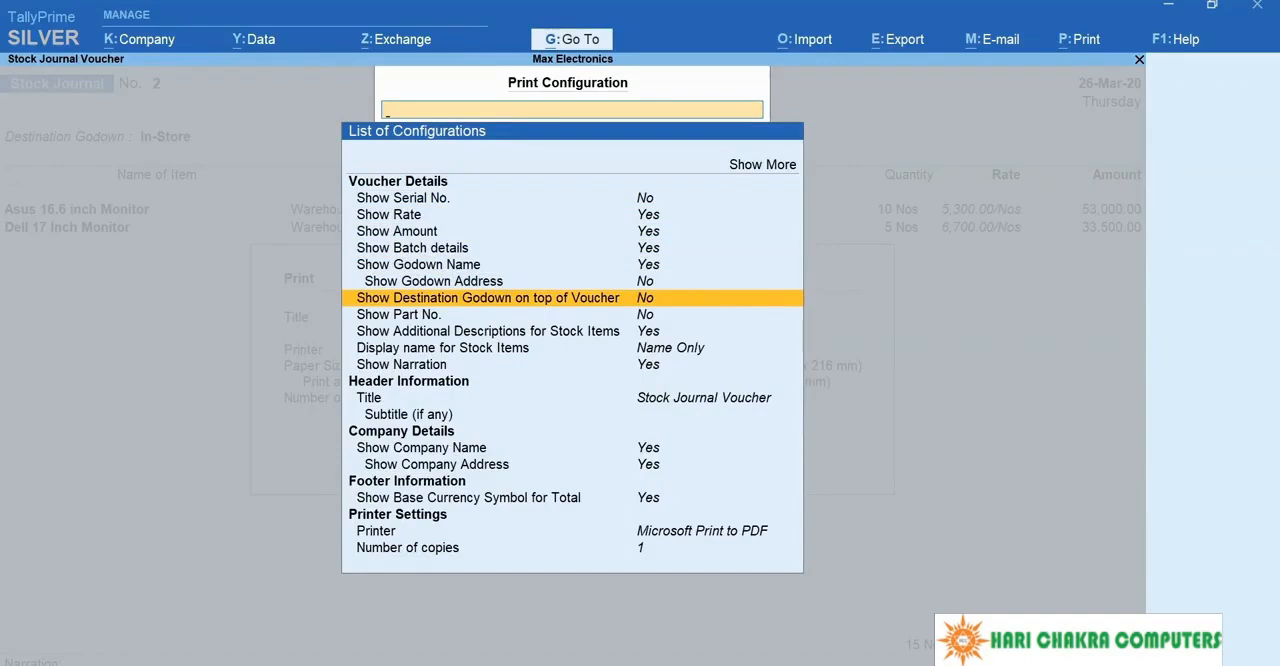
key(Return)
key(Escape)
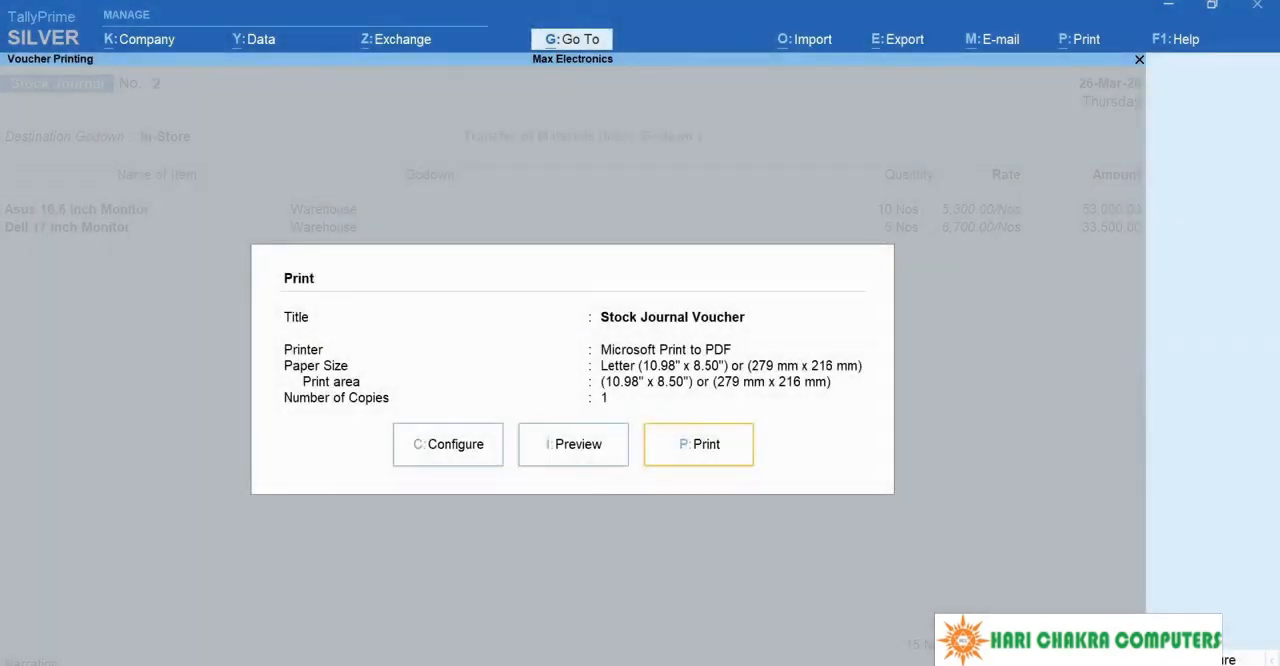
Step: Preview the reconfigured voucher enlarged, check the destination godown line, and return to the voucher
key(i)
key(alt+z)
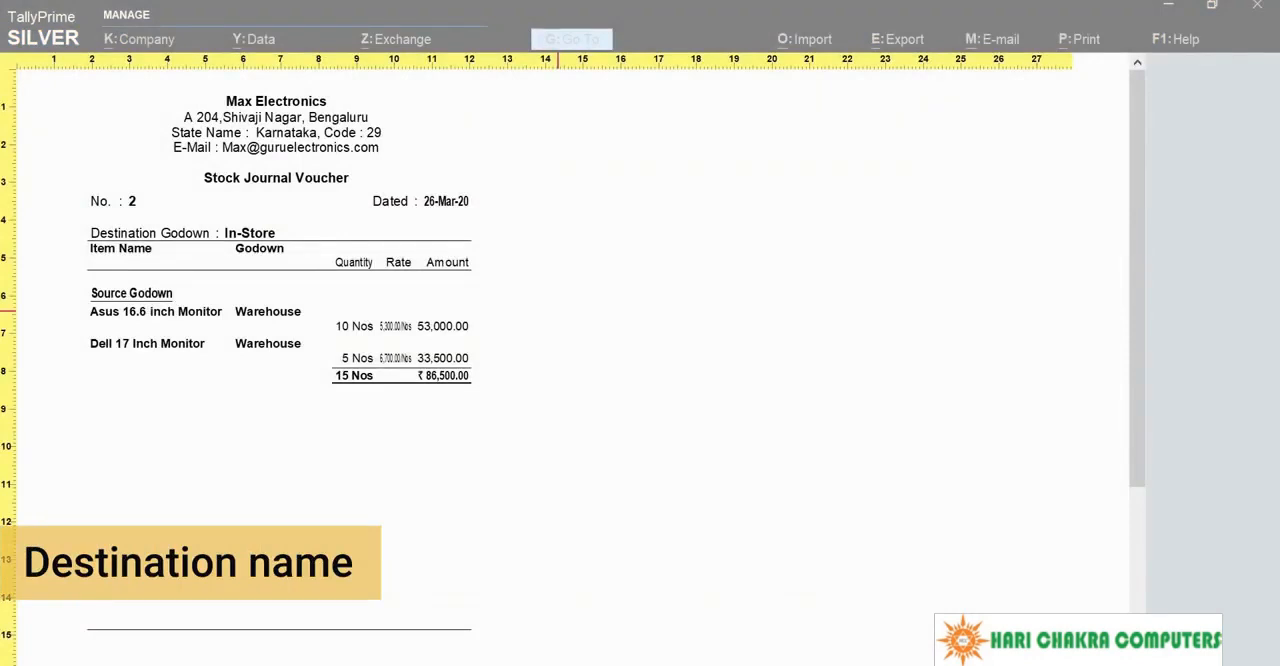
key(Escape)
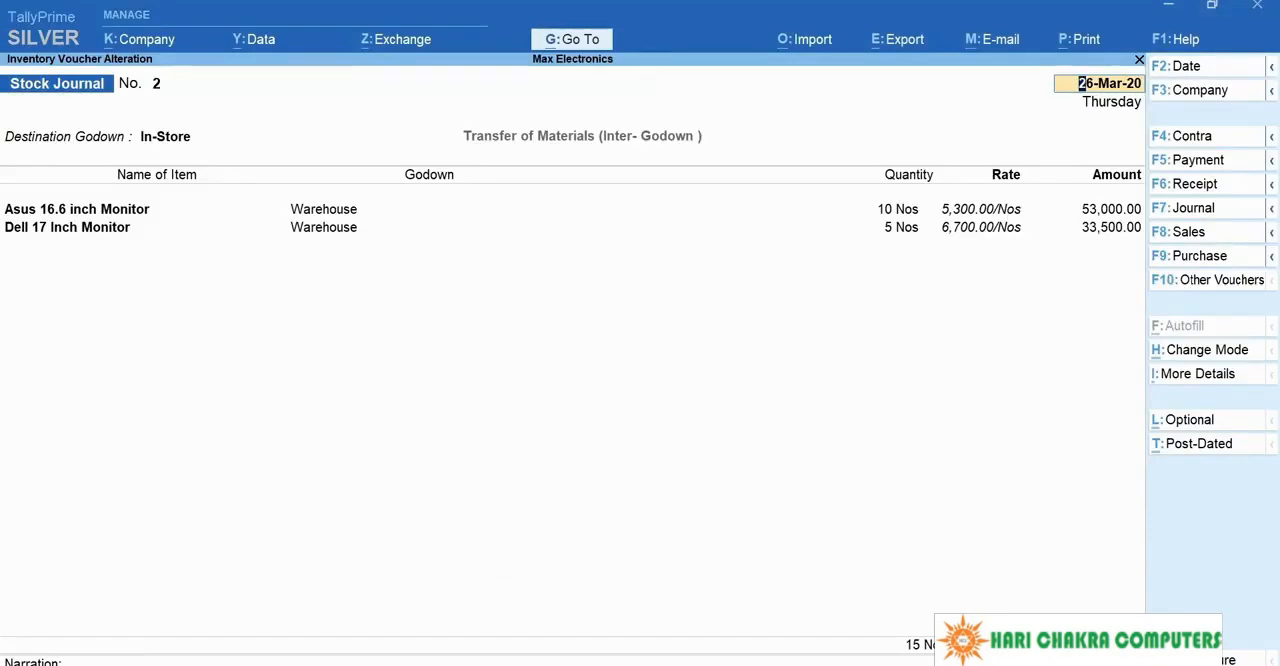
Step: Find the Stock Transfer Register and open its list of stock journal vouchers for March
key(alt+g)
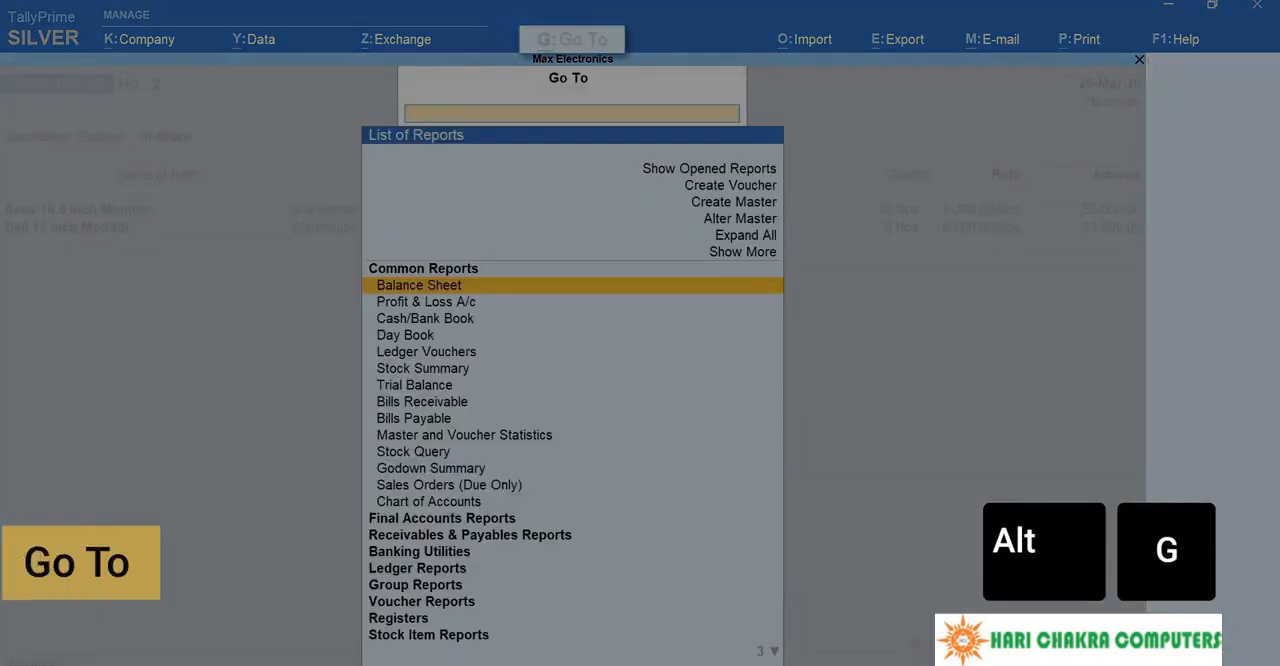
text(Stock)
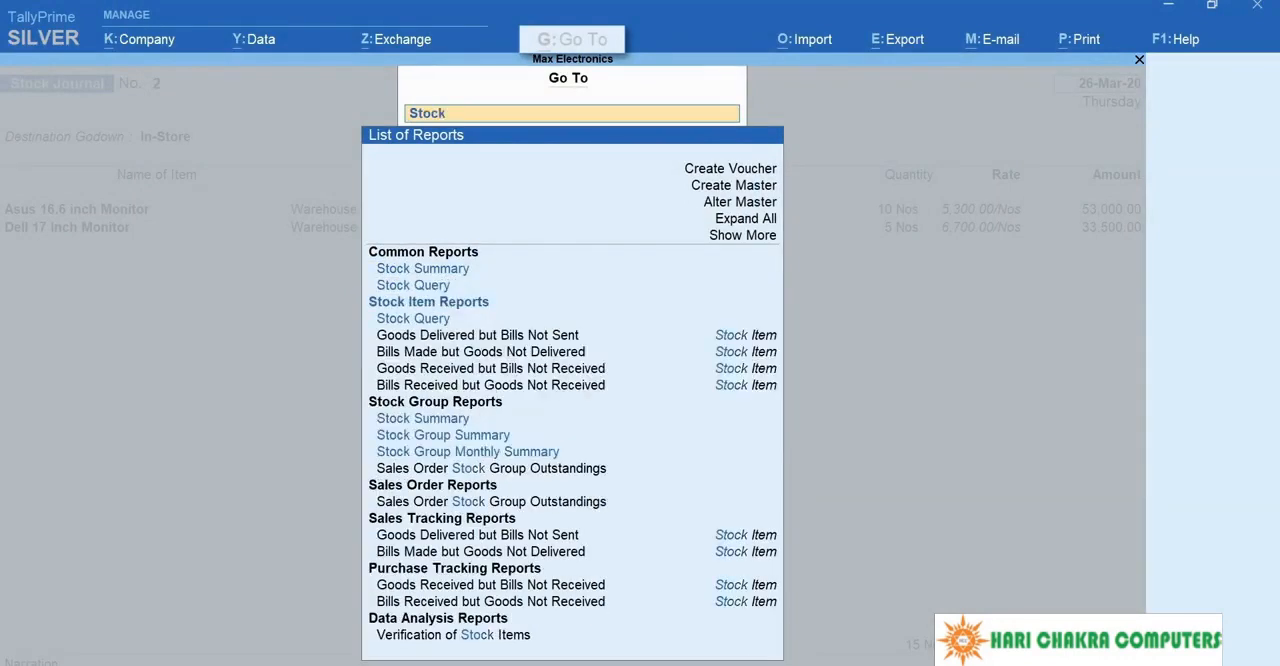
text( Transfer)
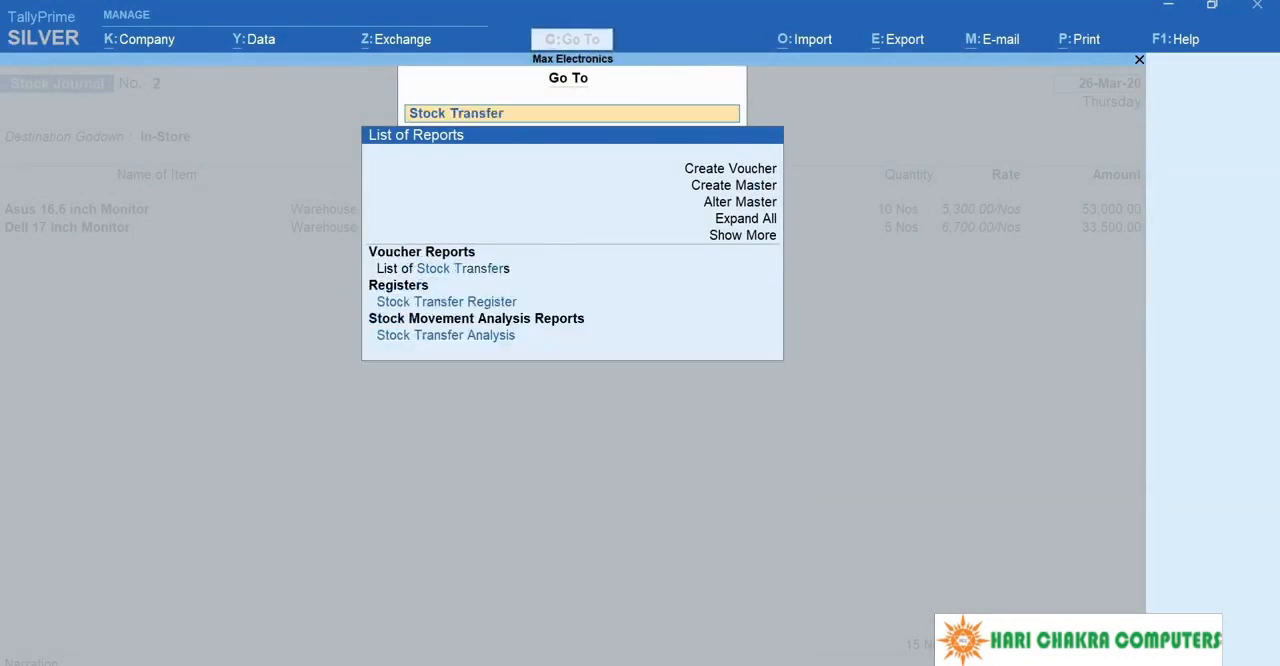
key(Return)
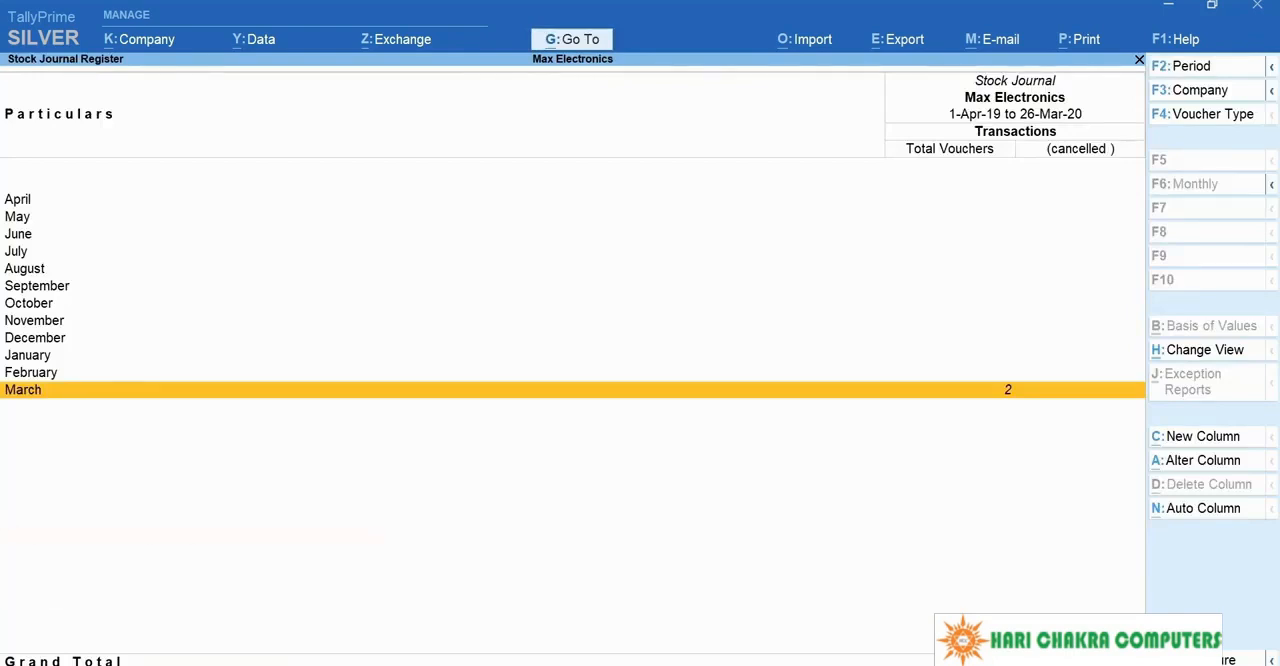
key(Return)
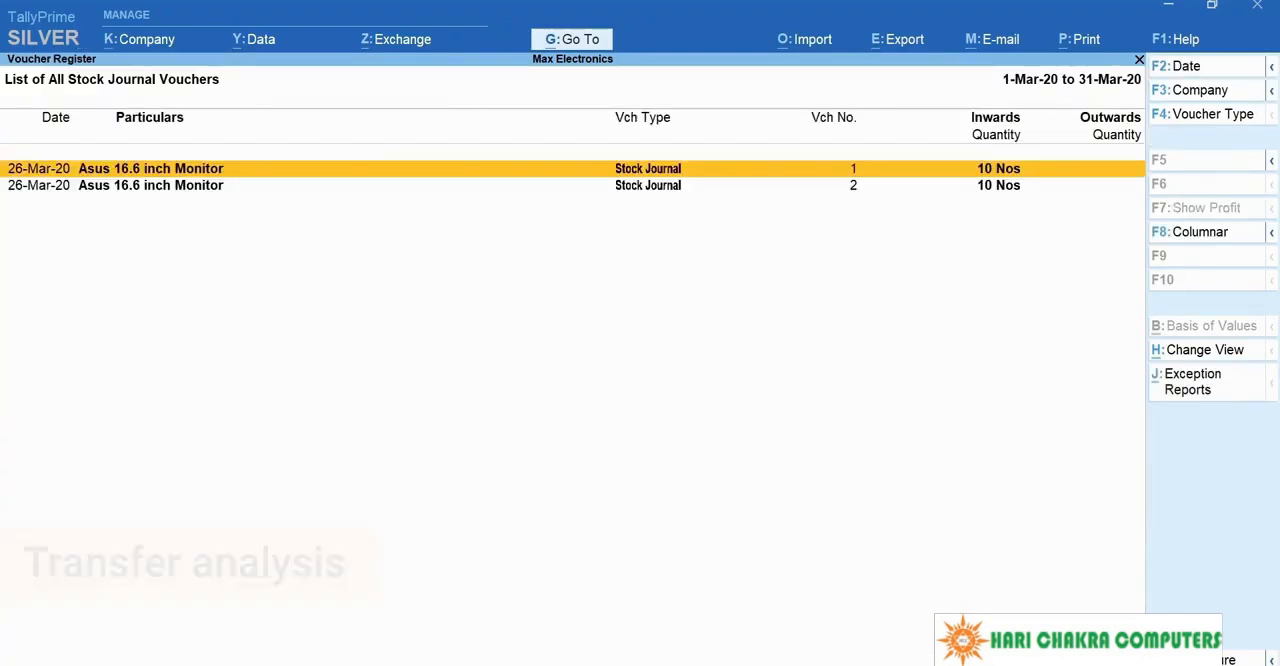
Step: Open the Stock Transfer Analysis report for the Stock Journal voucher type
key(alt+g)
text(Transfer Anal)
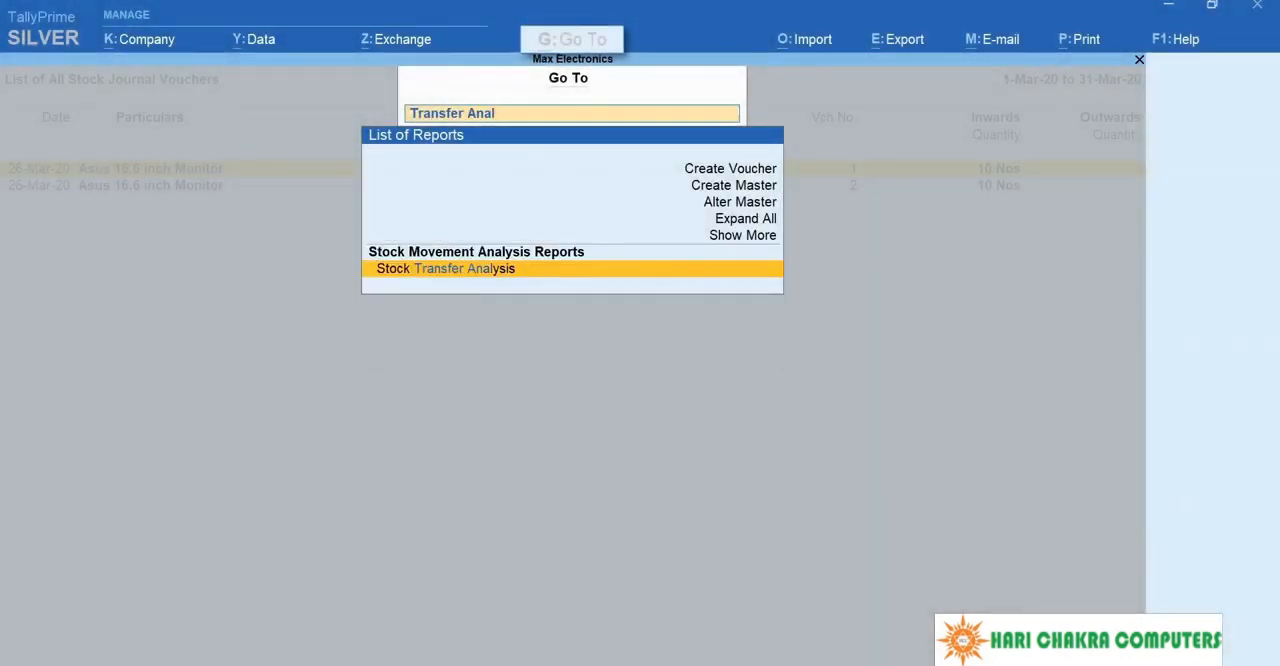
text(ysis)
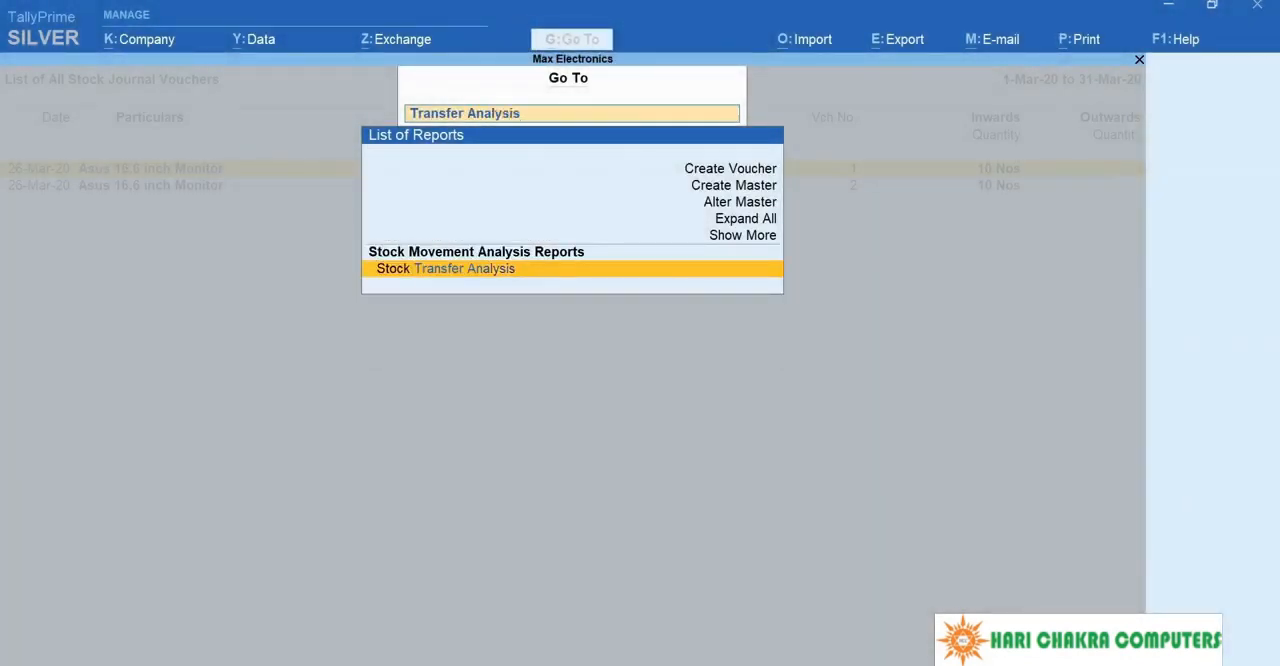
key(Return)
key(Down)
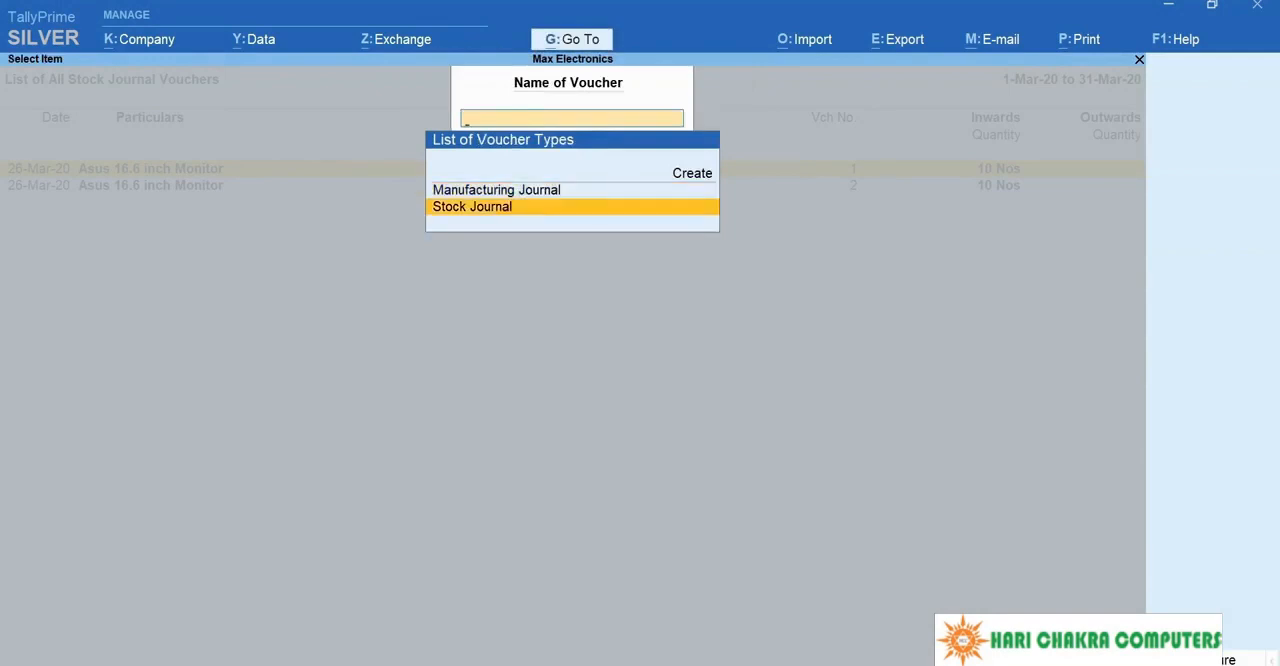
key(Return)
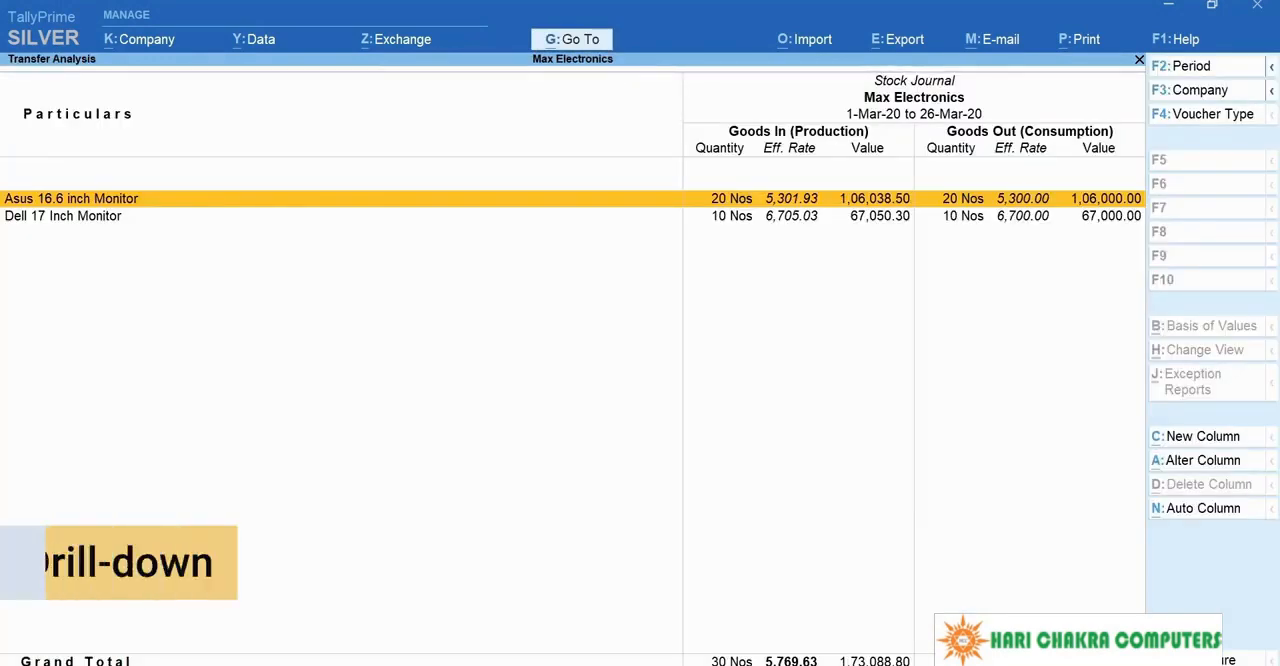
Step: Drill down to the voucher analysis of Asus 16.6 inch Monitor and open its report configuration
key(Return)
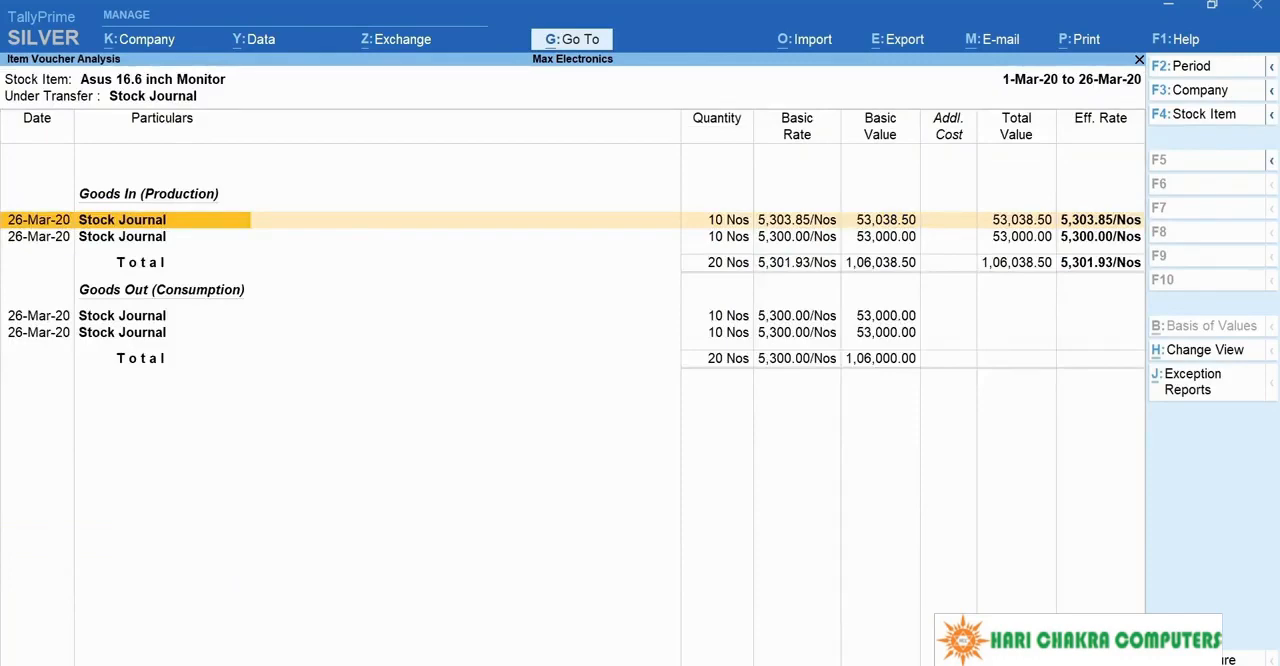
key(F12)
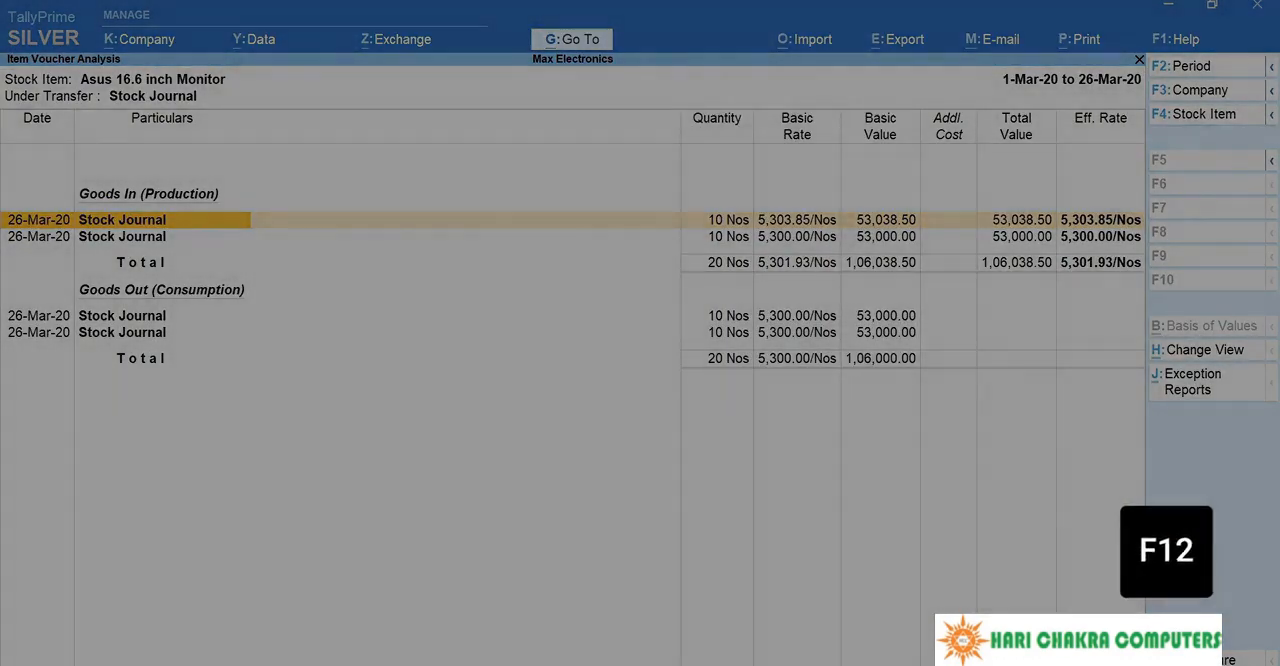